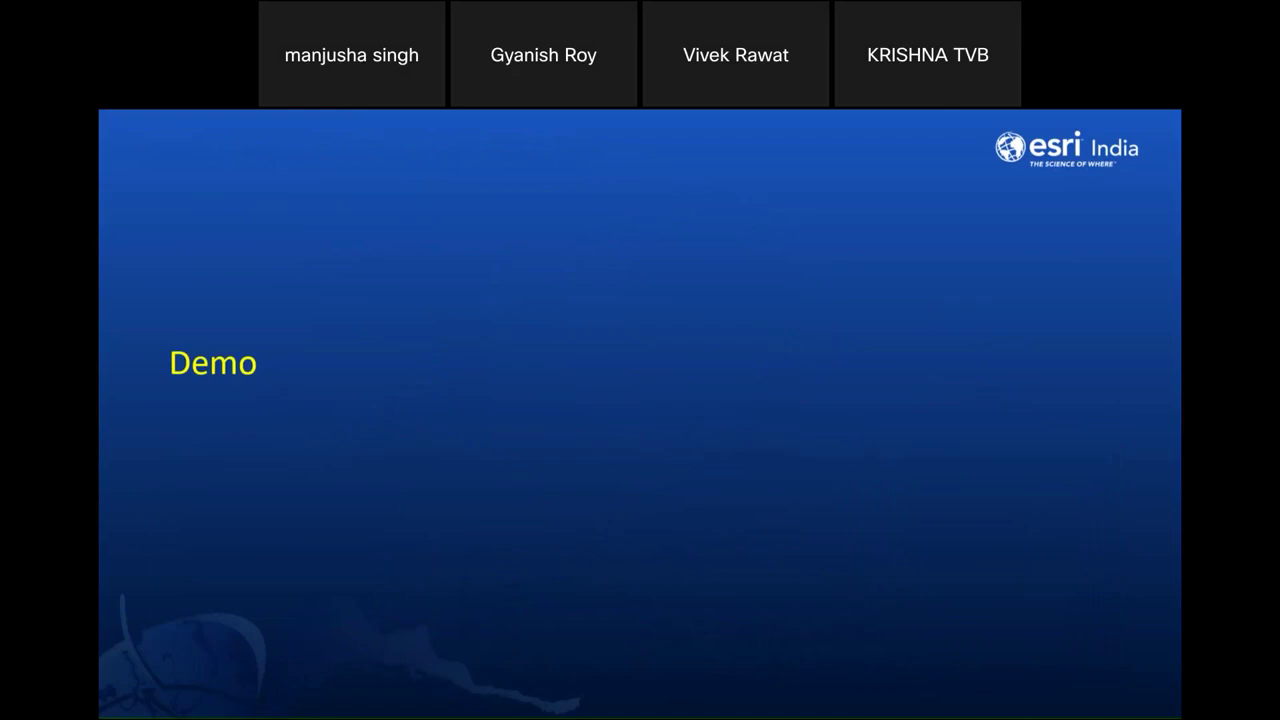
Switch from the slide show to the UAV_LiDAR1 project in ArcGIS Pro and bring up the imagery commands
key("alt+Tab")
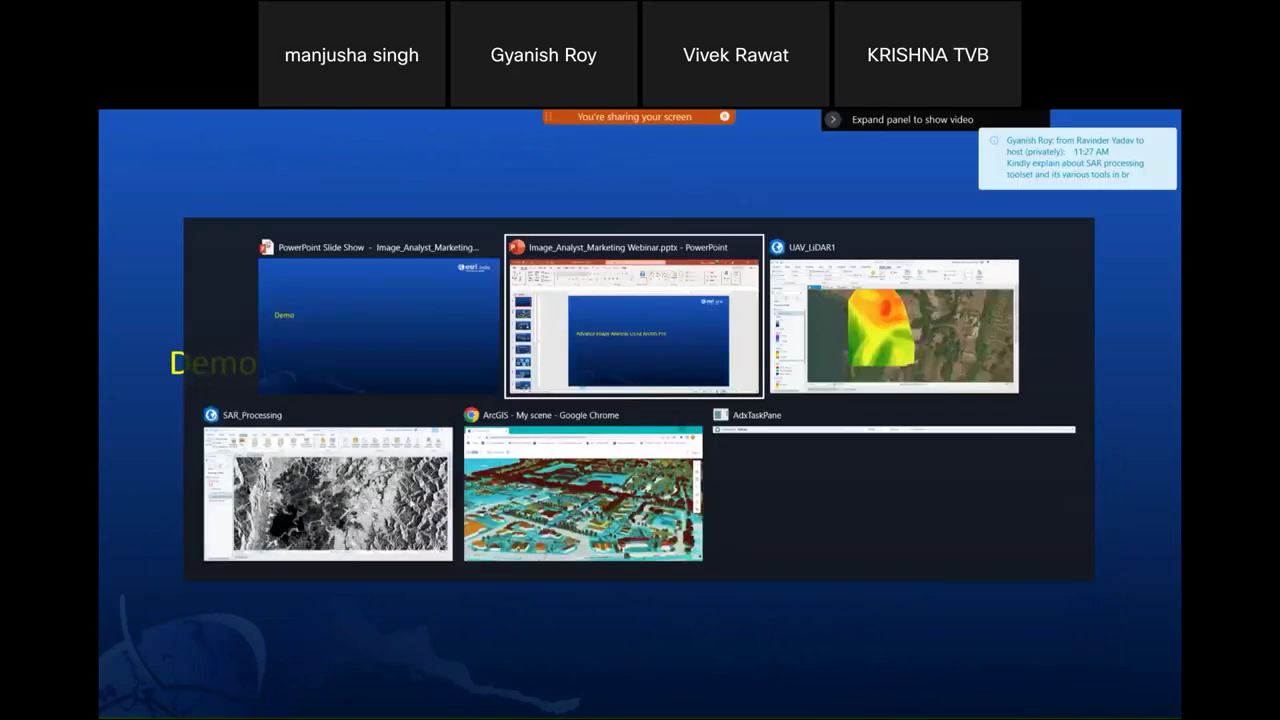
left_click(843, 362)
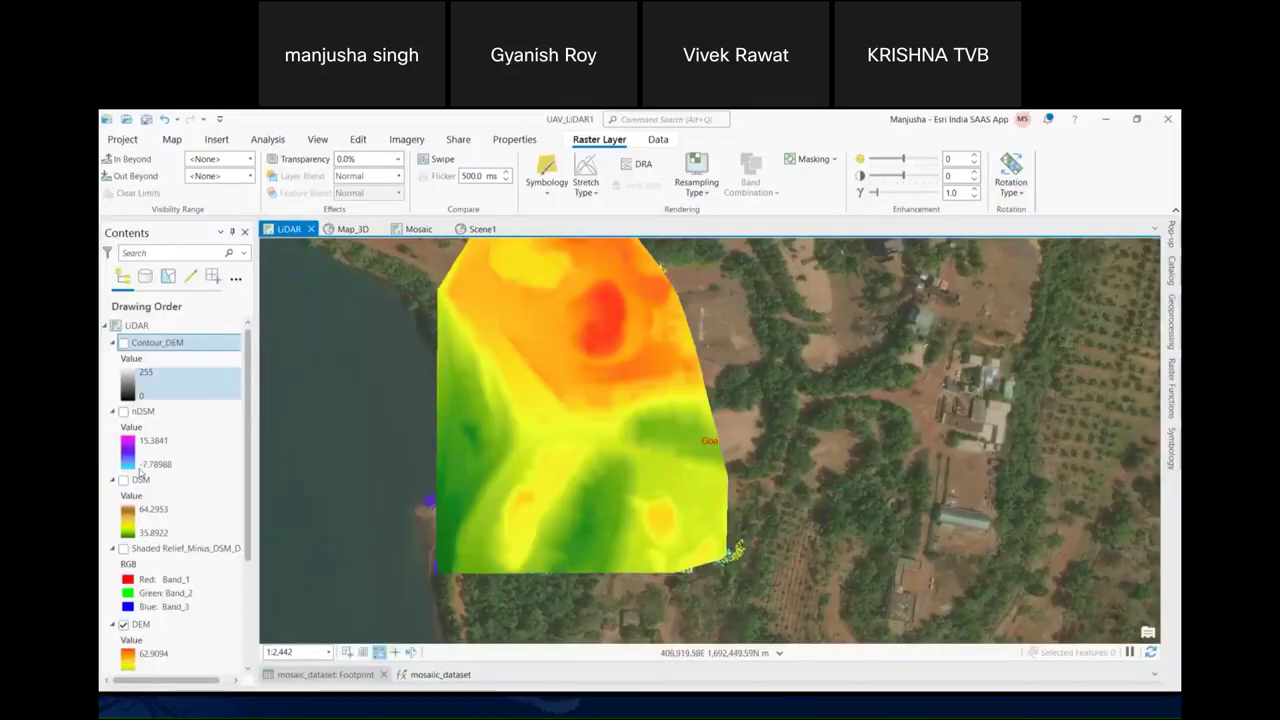
scroll(136, 644, "down", 3)
left_click(124, 543)
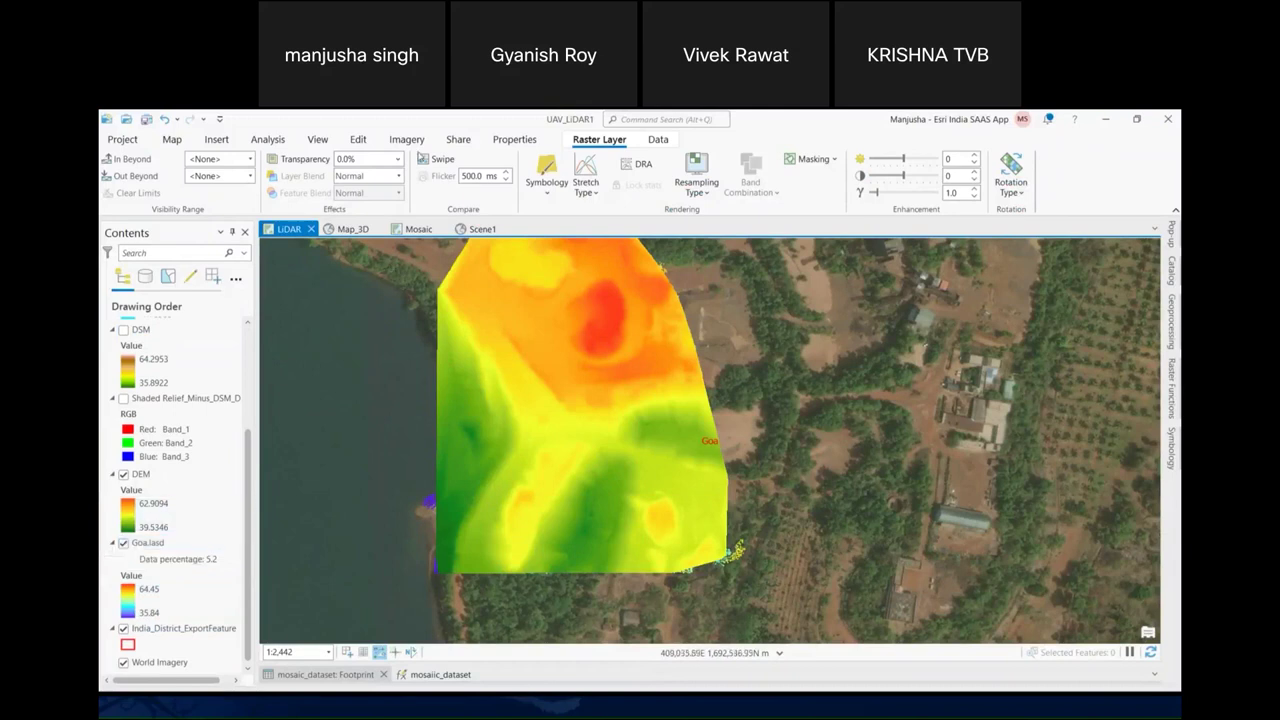
left_click(406, 139)
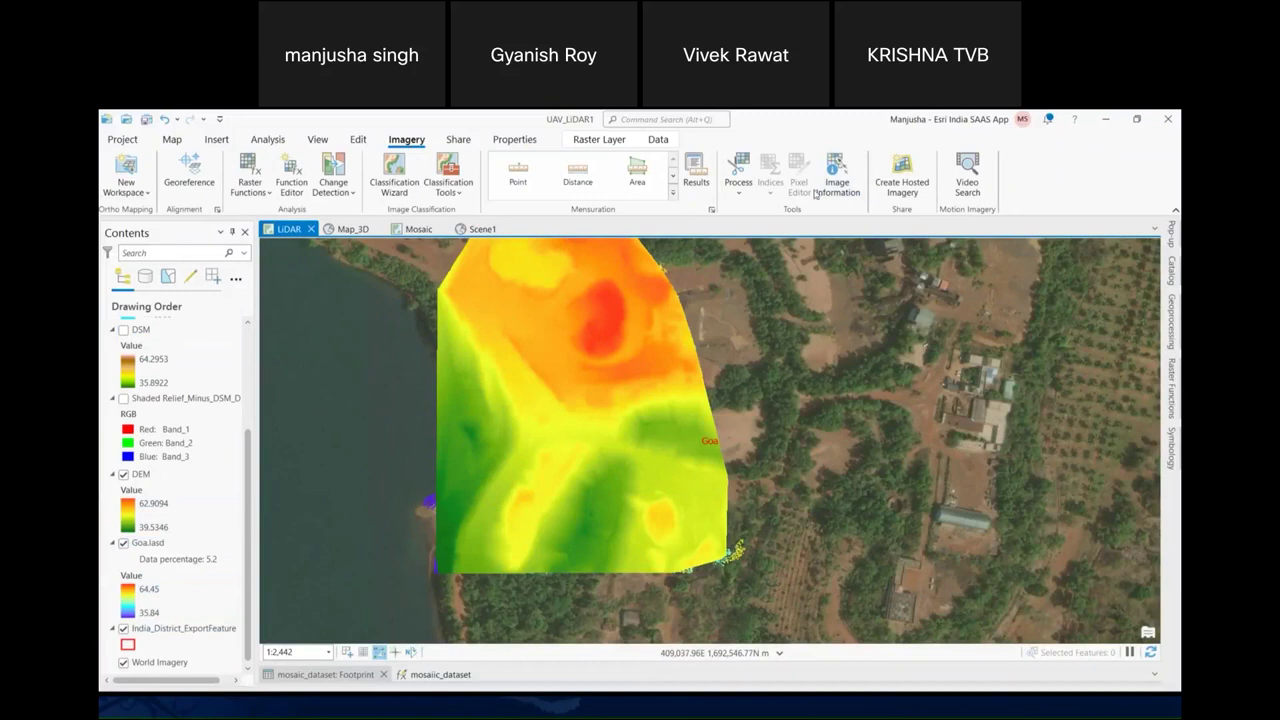
Open the geoprocessing toolboxes and expand Image Analyst Tools to review its toolsets
left_click(1171, 320)
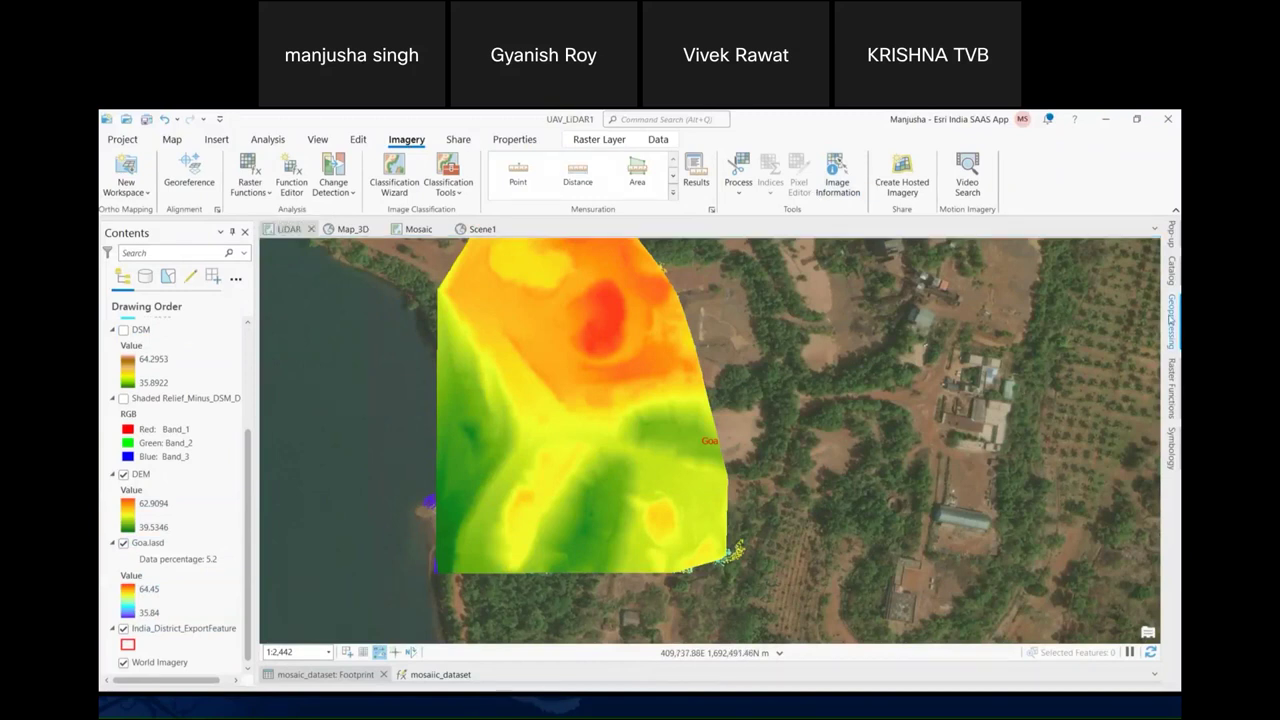
left_click(983, 279)
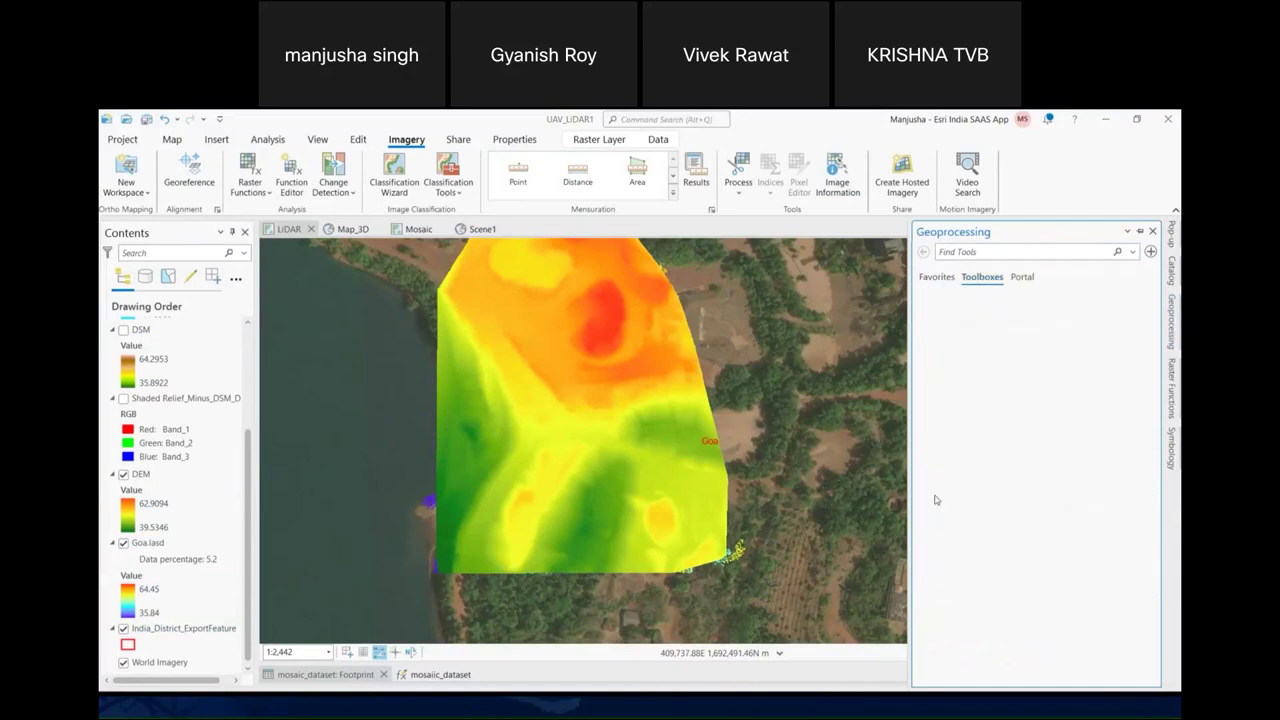
scroll(936, 500, "down", 4)
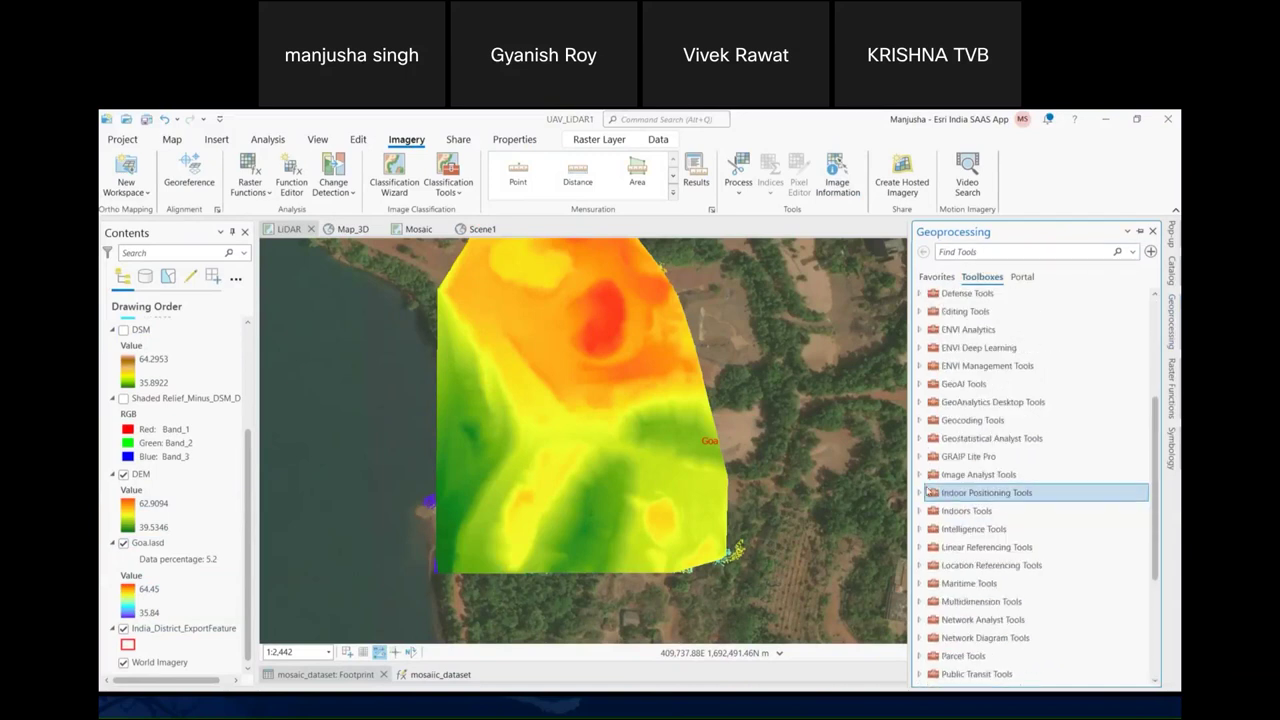
left_click(919, 475)
scroll(998, 474, "down", 1)
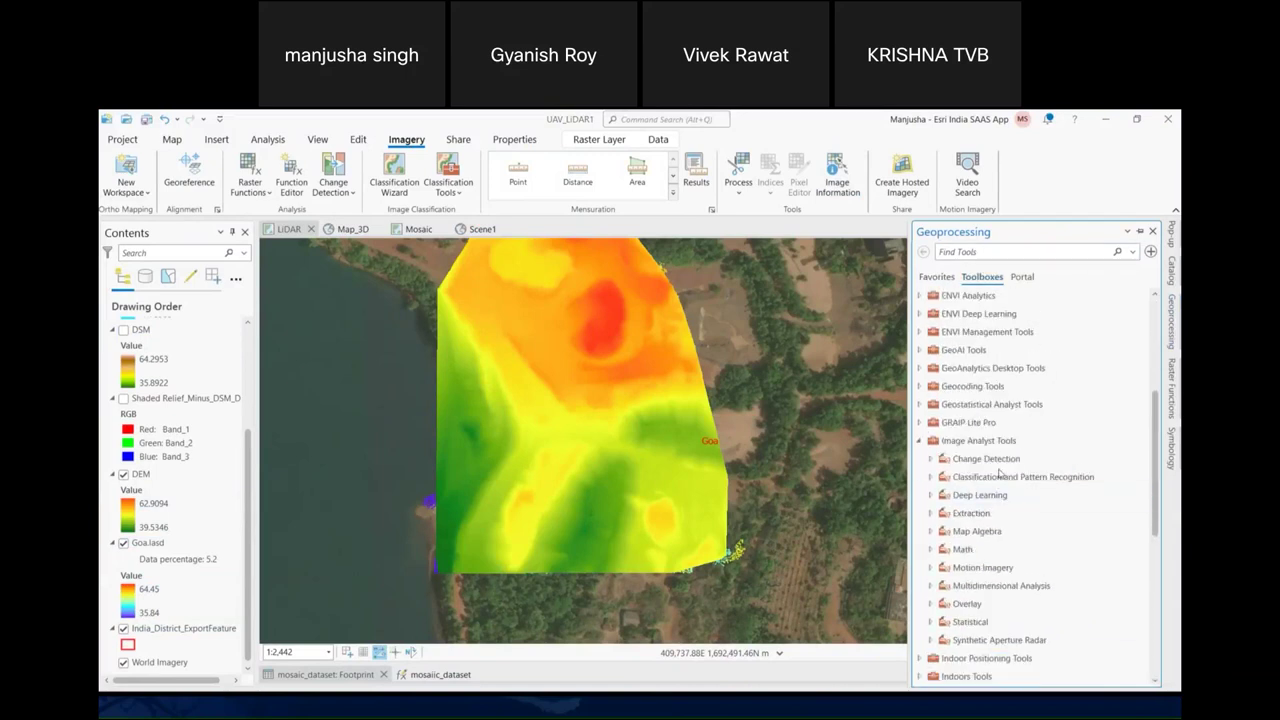
left_click(1005, 464)
left_click(1008, 498)
scroll(990, 558, "down", 1)
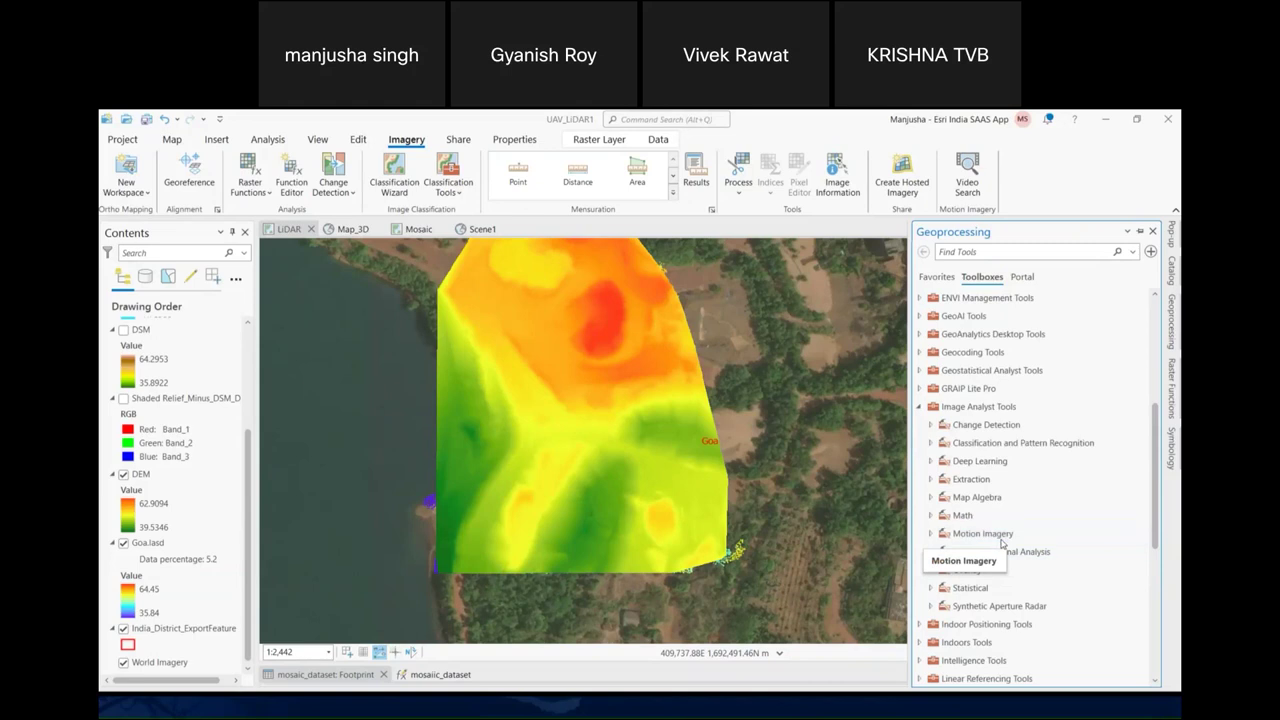
scroll(1010, 530, "down", 1)
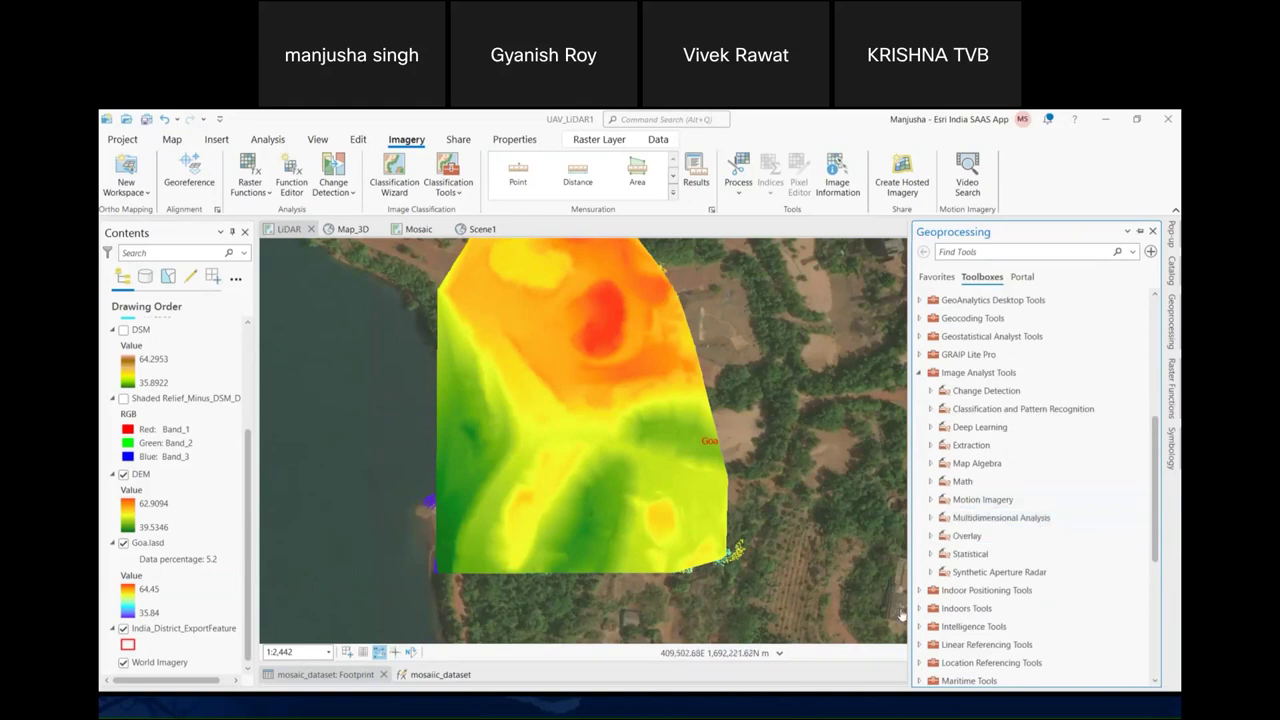
Expand the Multidimensional Analysis toolset and review the tools it contains
left_click(944, 538)
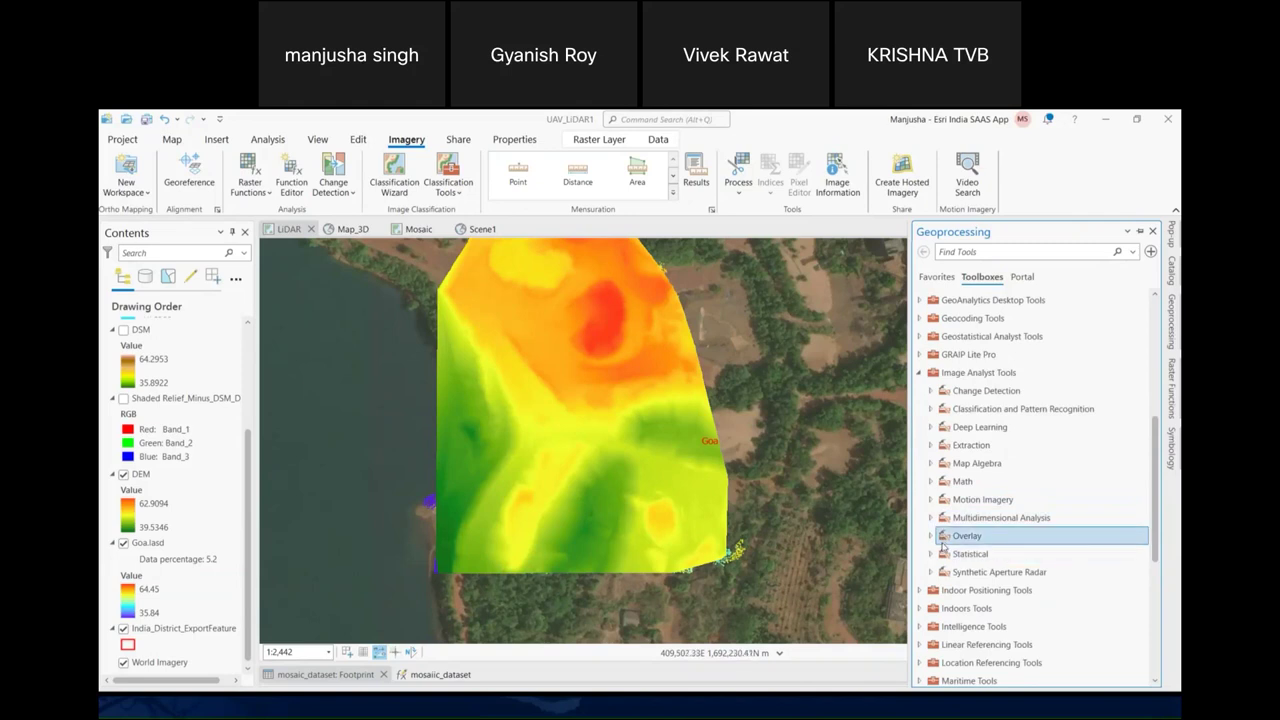
left_click(931, 517)
left_click(995, 556)
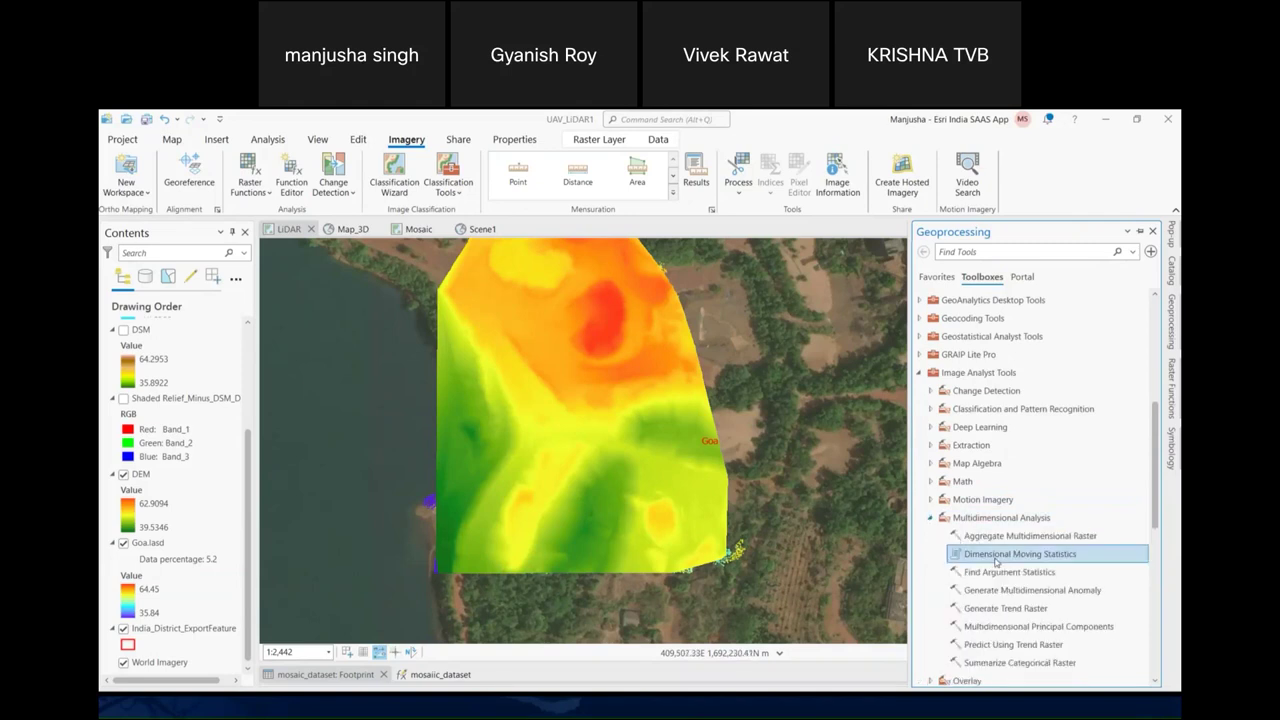
scroll(995, 562, "down", 3)
left_click(962, 583)
scroll(925, 592, "down", 1)
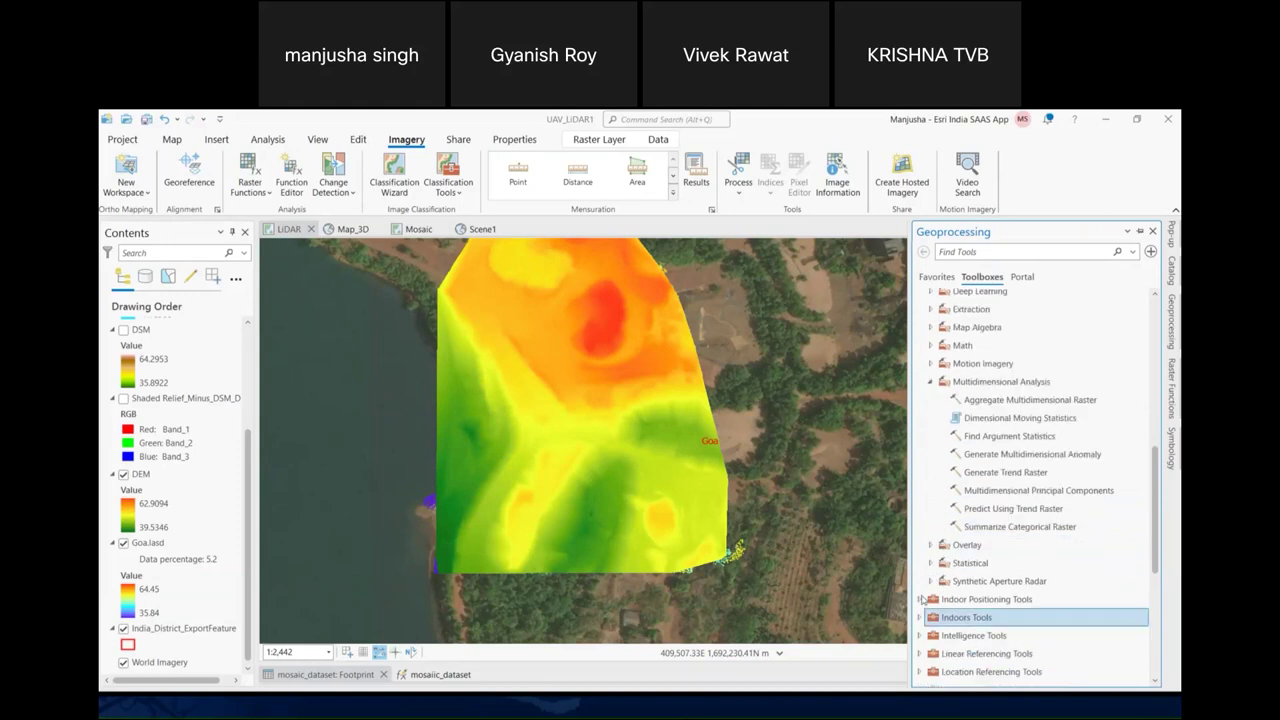
Expand the Synthetic Aperture Radar toolset, review its tools, and put the geoprocessing tools away
left_click(931, 581)
scroll(943, 583, "down", 1)
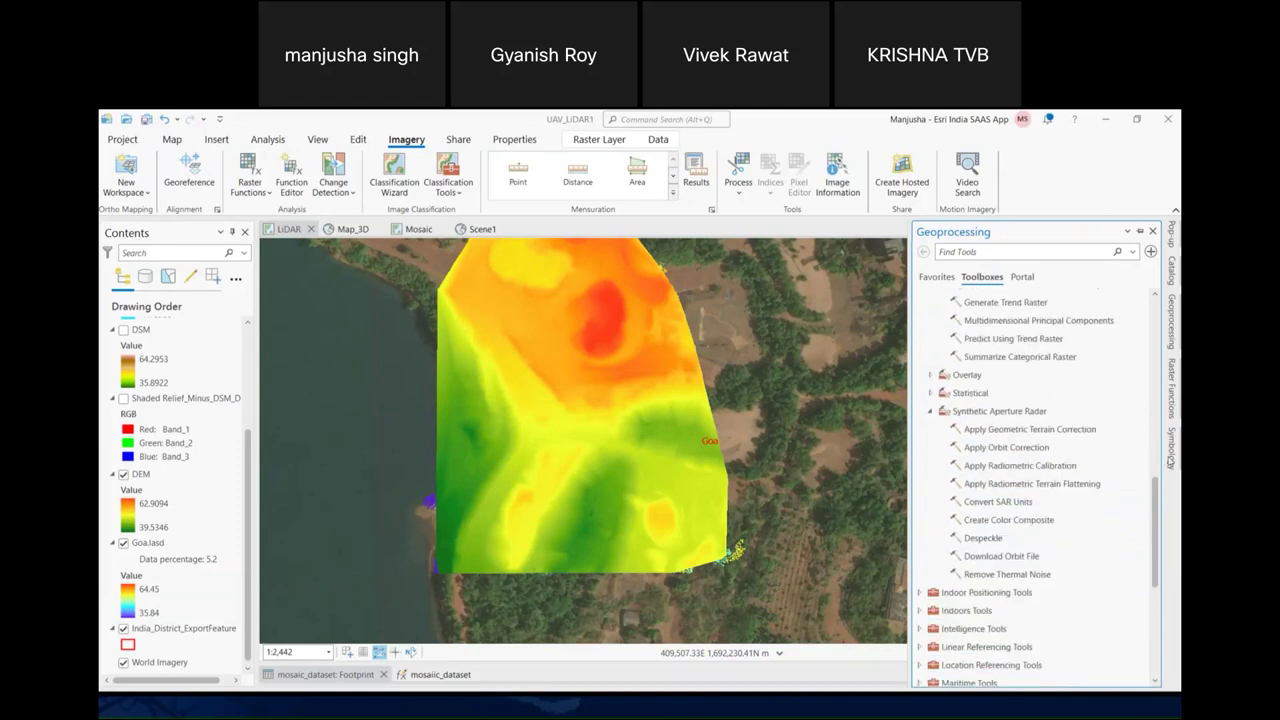
left_click(990, 483)
left_click(1153, 232)
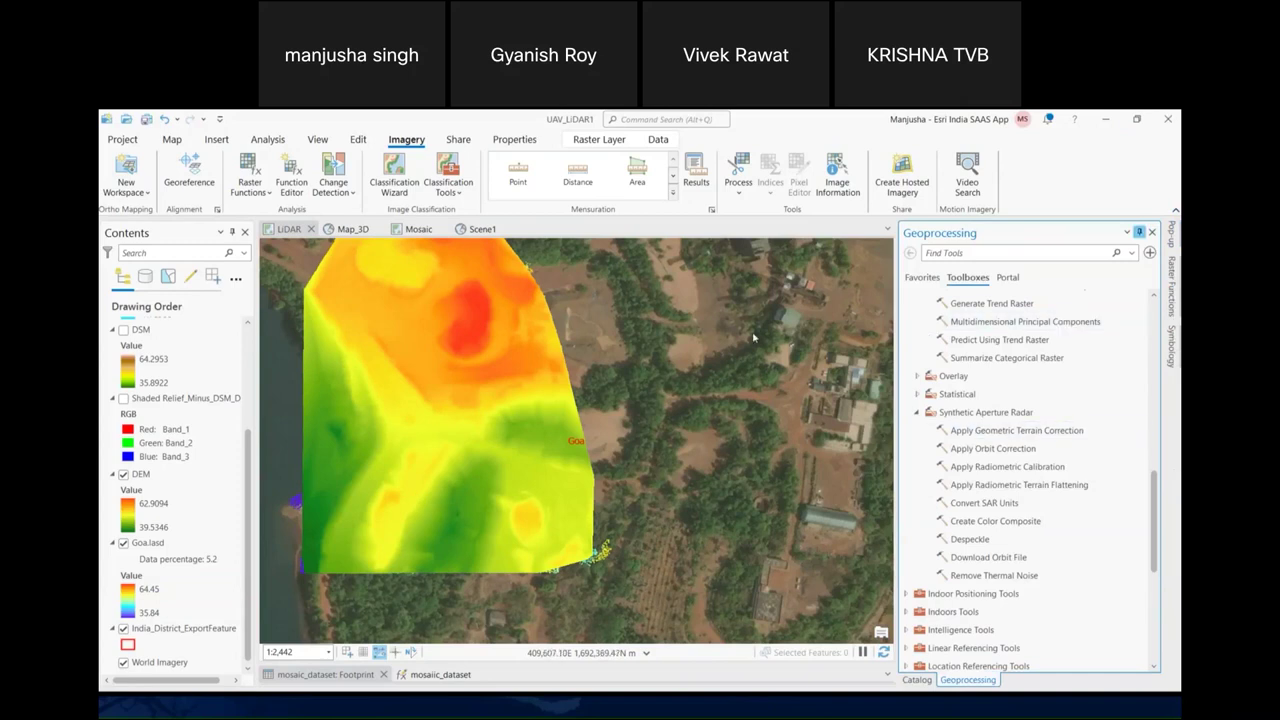
left_click(1139, 232)
Examine where the LiDAR survey area lies within the district boundary on the LiDAR map
scroll(300, 600, "down", 4)
scroll(314, 586, "down", 2)
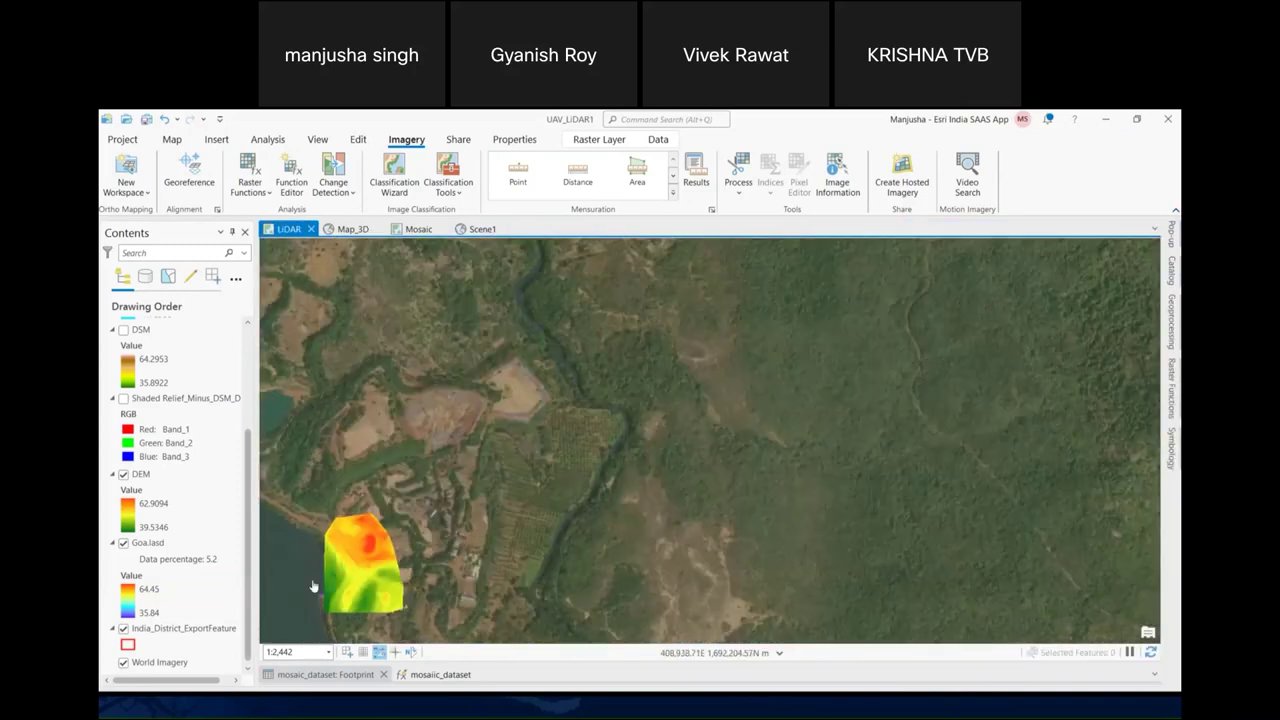
scroll(357, 571, "up", 2)
scroll(753, 445, "down", 3)
scroll(752, 447, "down", 6)
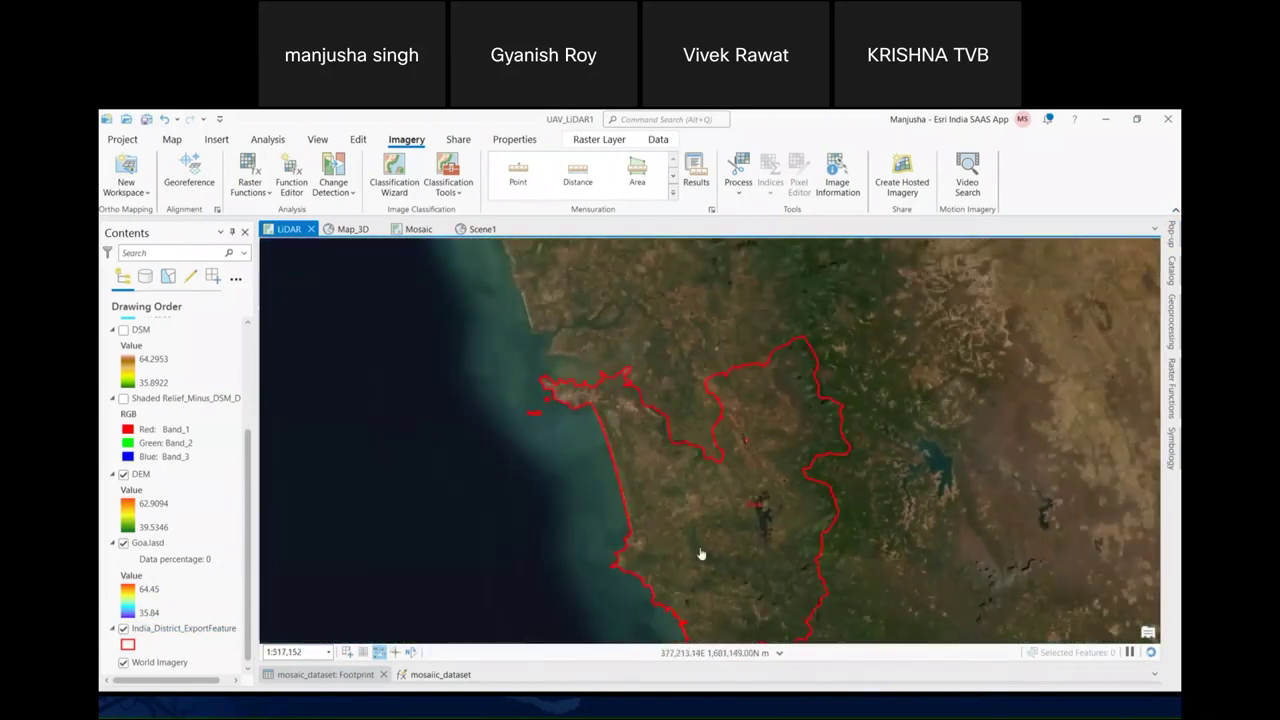
scroll(680, 429, "down", 2)
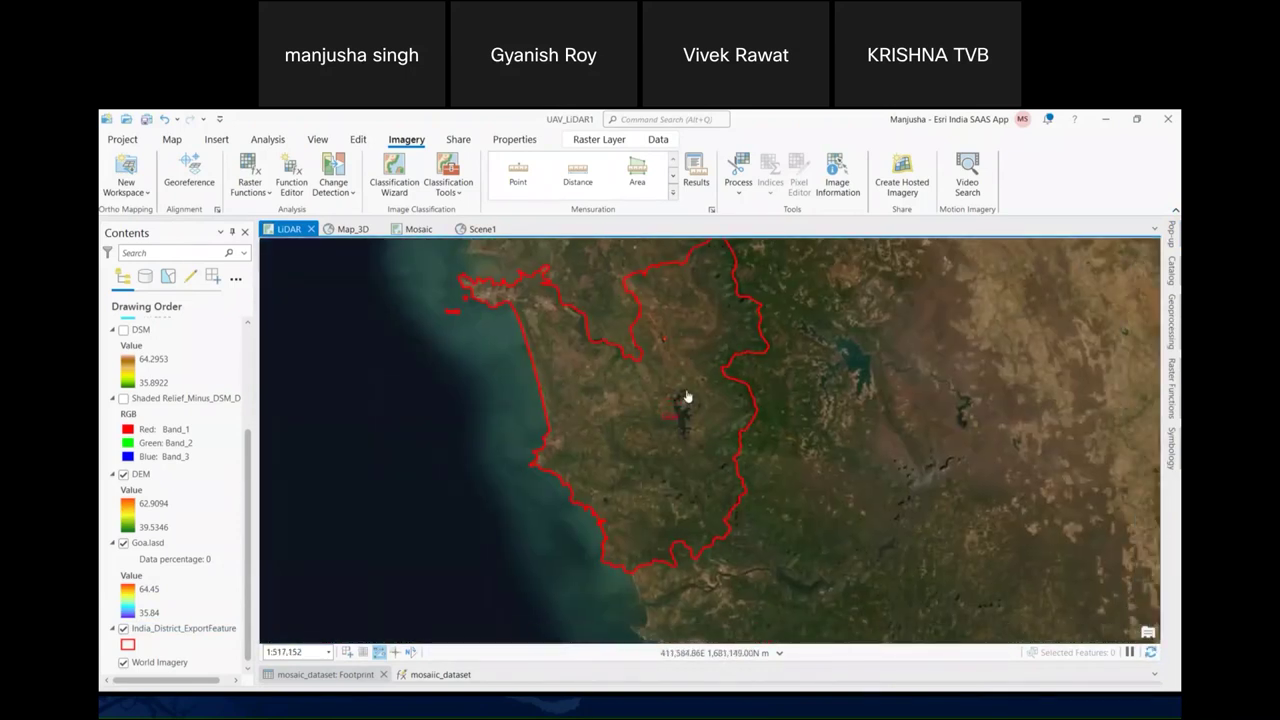
scroll(674, 337, "up", 3)
scroll(648, 363, "up", 3)
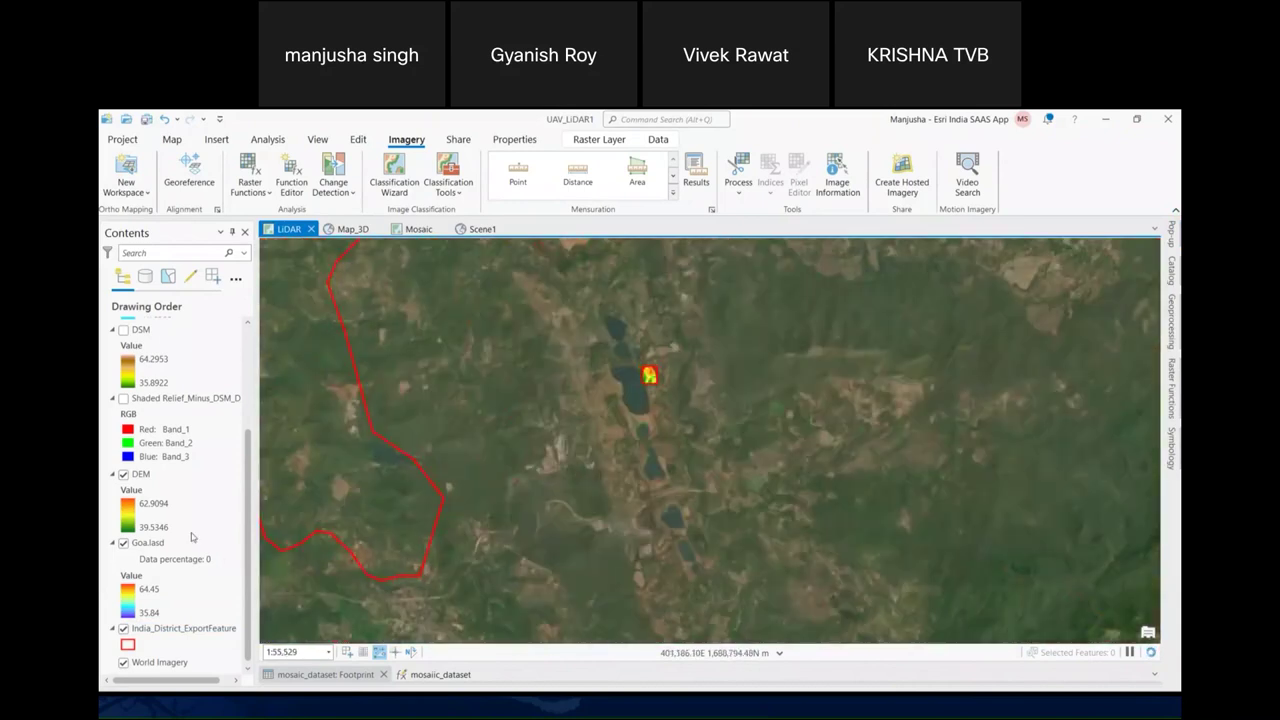
Hide the DEM layer and inspect the Goa.lasd point cloud beneath it at close range
left_click(123, 474)
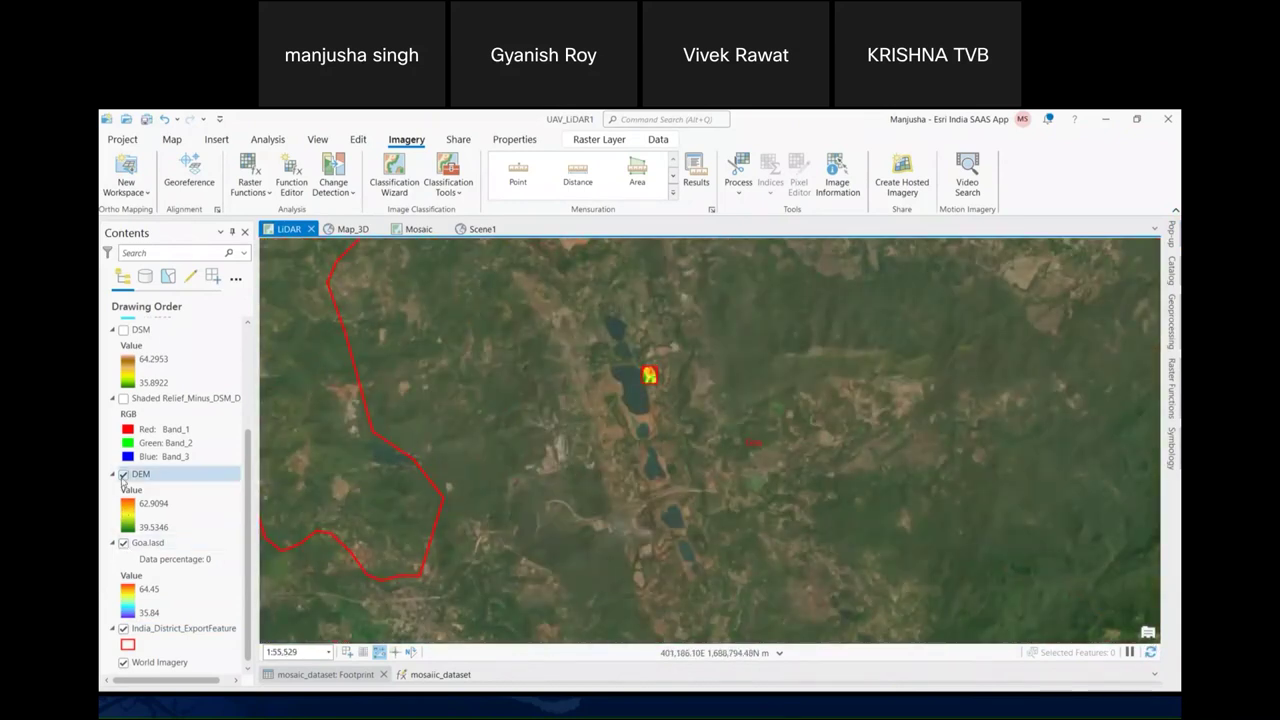
scroll(610, 390, "up", 4)
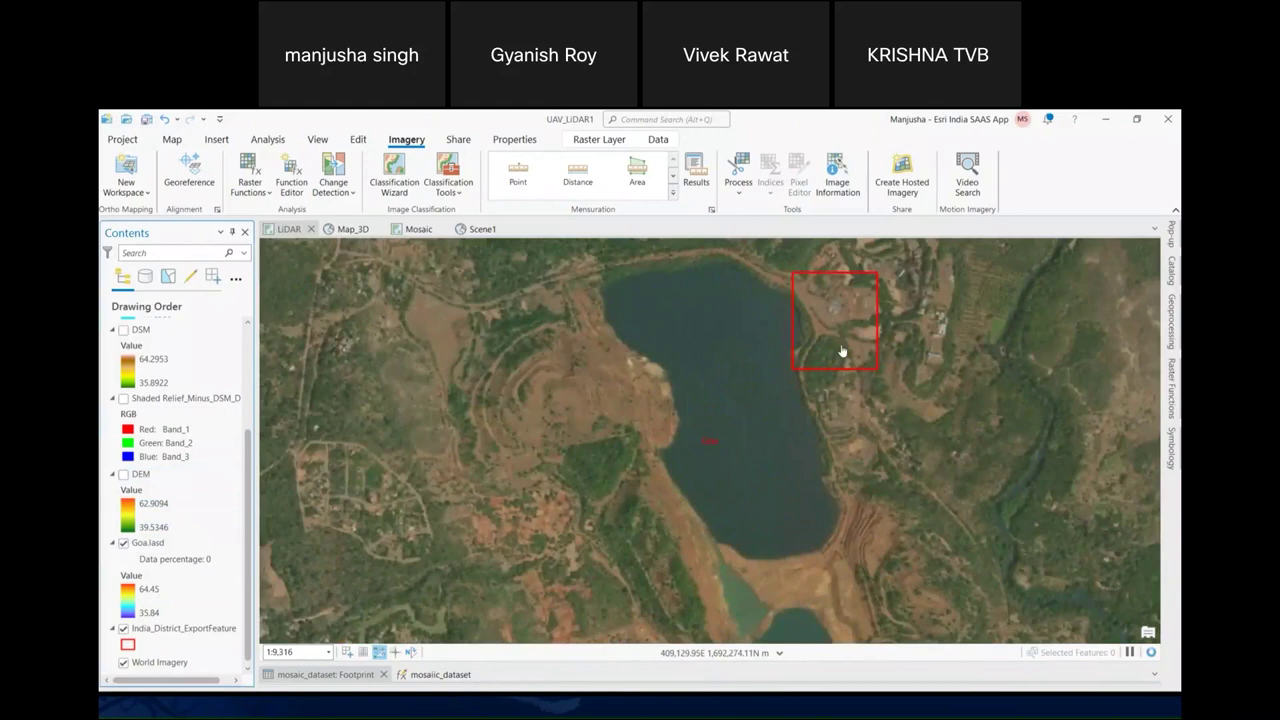
scroll(794, 391, "up", 4)
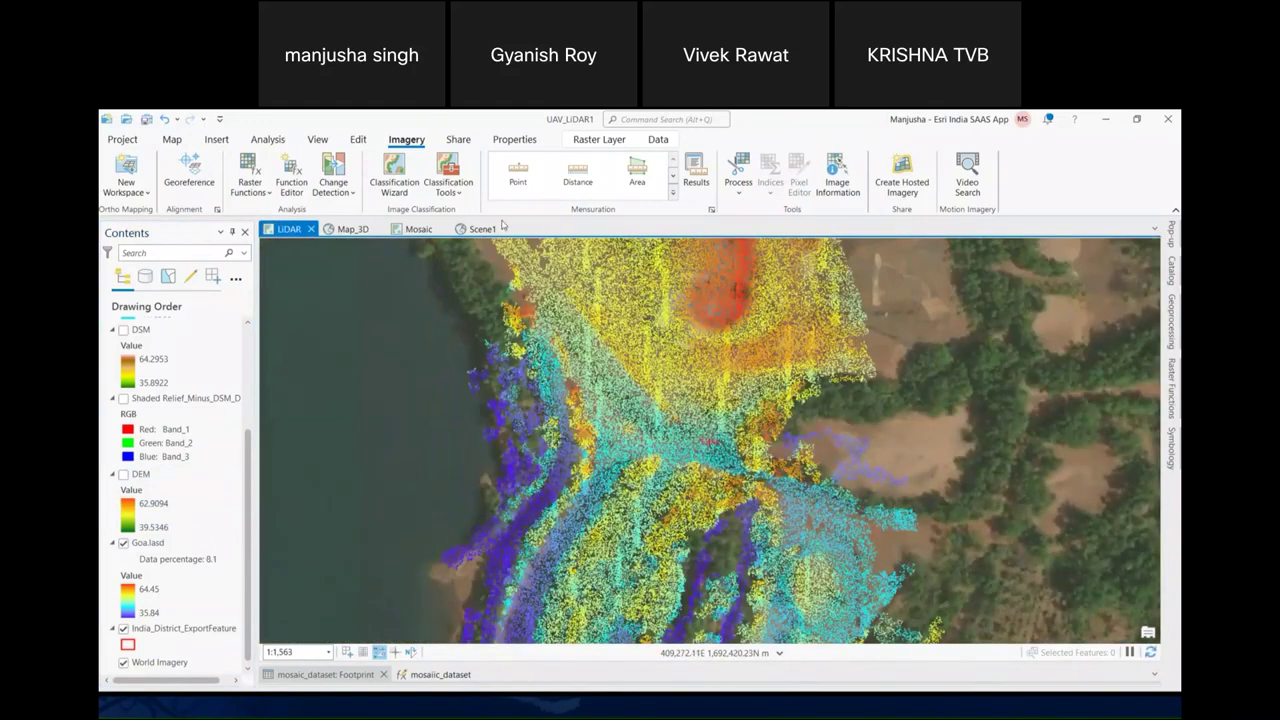
Select the Goa.lasd layer and view the available LAS point filters
left_click(160, 542)
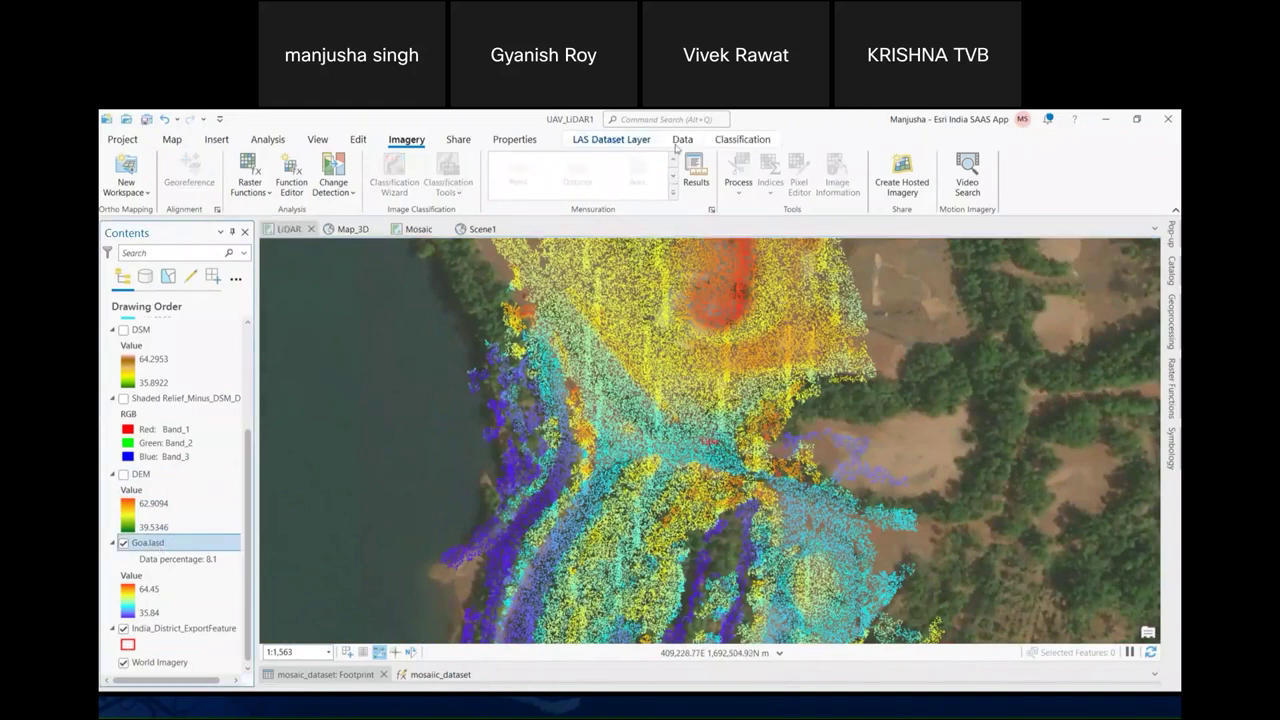
left_click(618, 142)
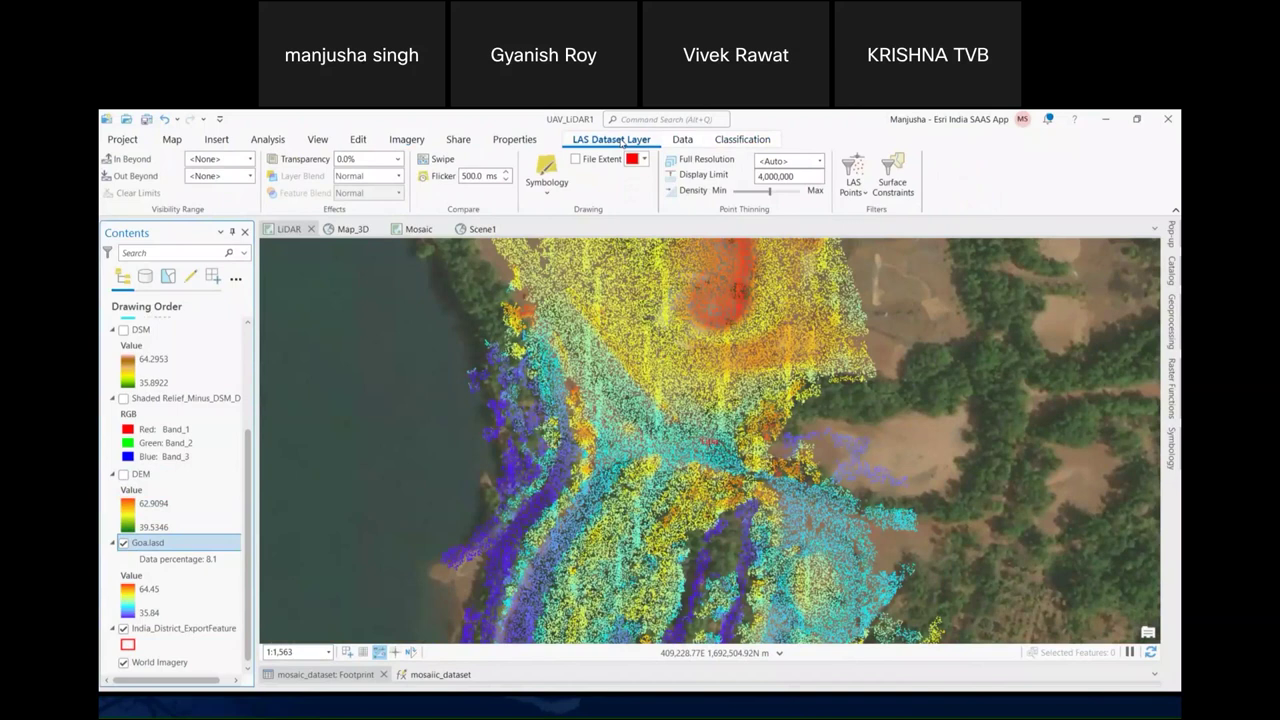
left_click(856, 194)
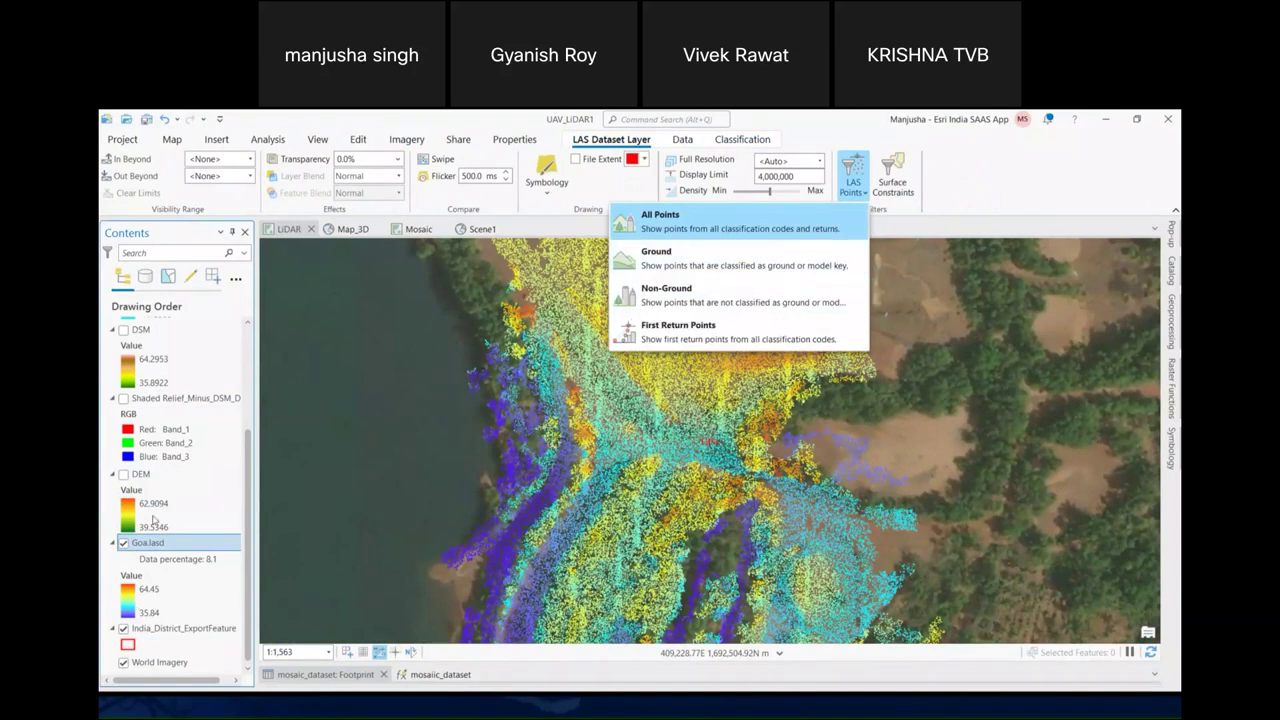
Turn the DEM layer back on and show its full extent over the imagery
left_click(123, 474)
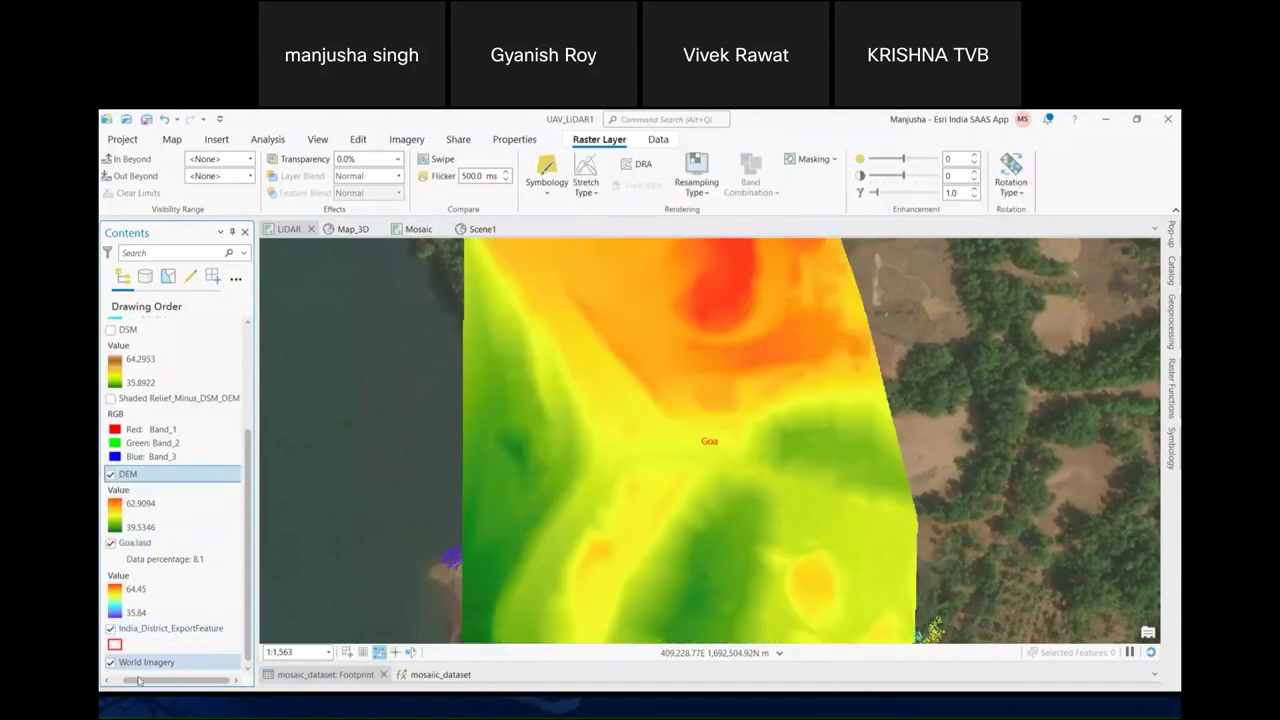
scroll(739, 486, "down", 2)
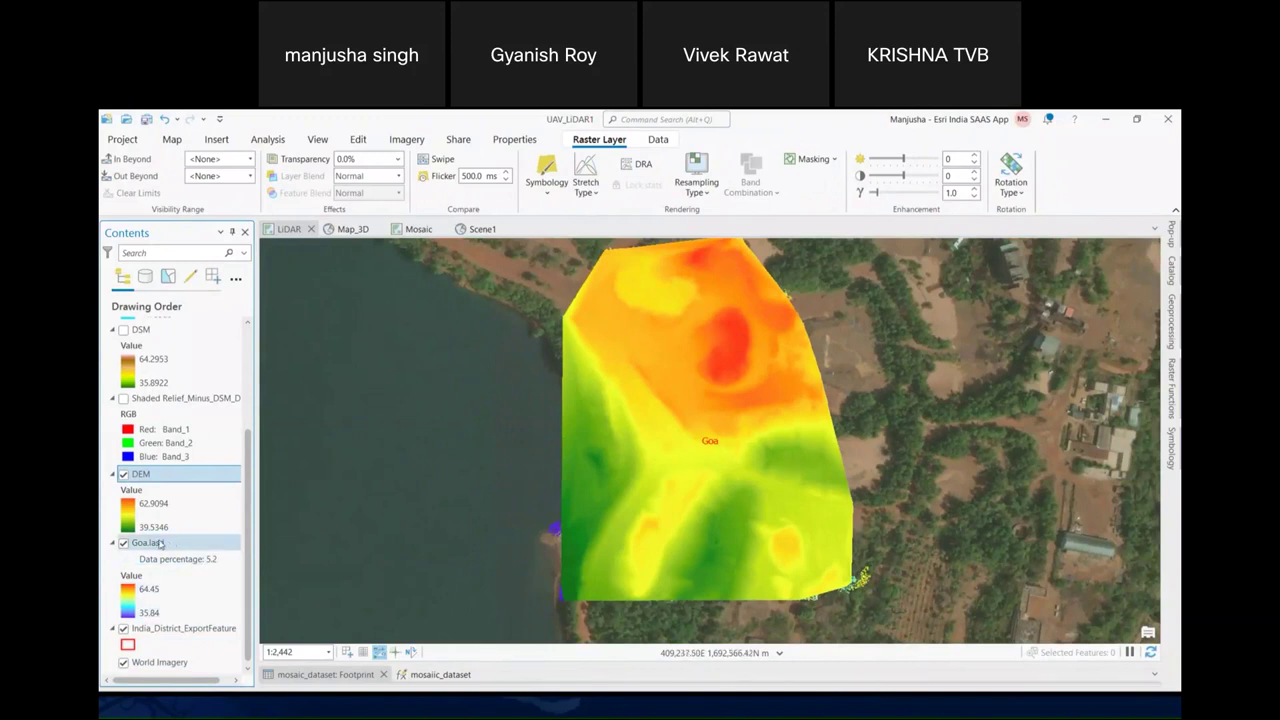
scroll(139, 411, "up", 2)
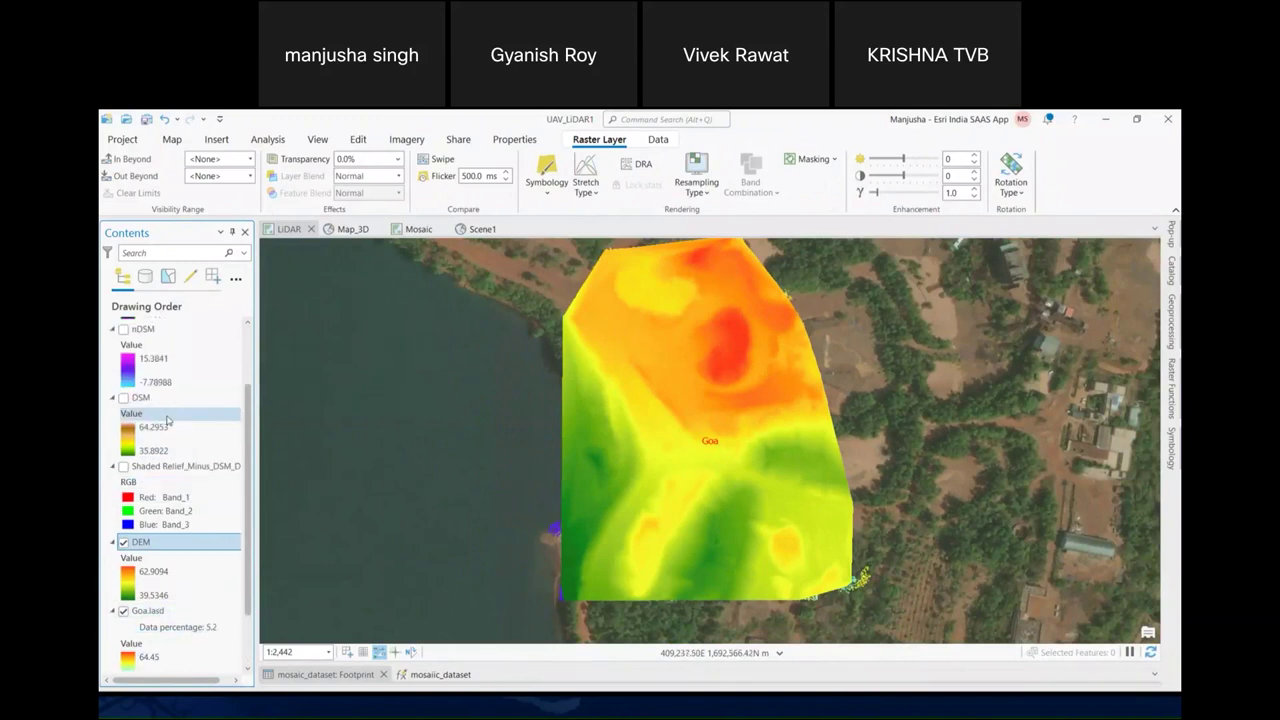
Display the DSM and nDSM layers on top of the DEM
left_click(123, 398)
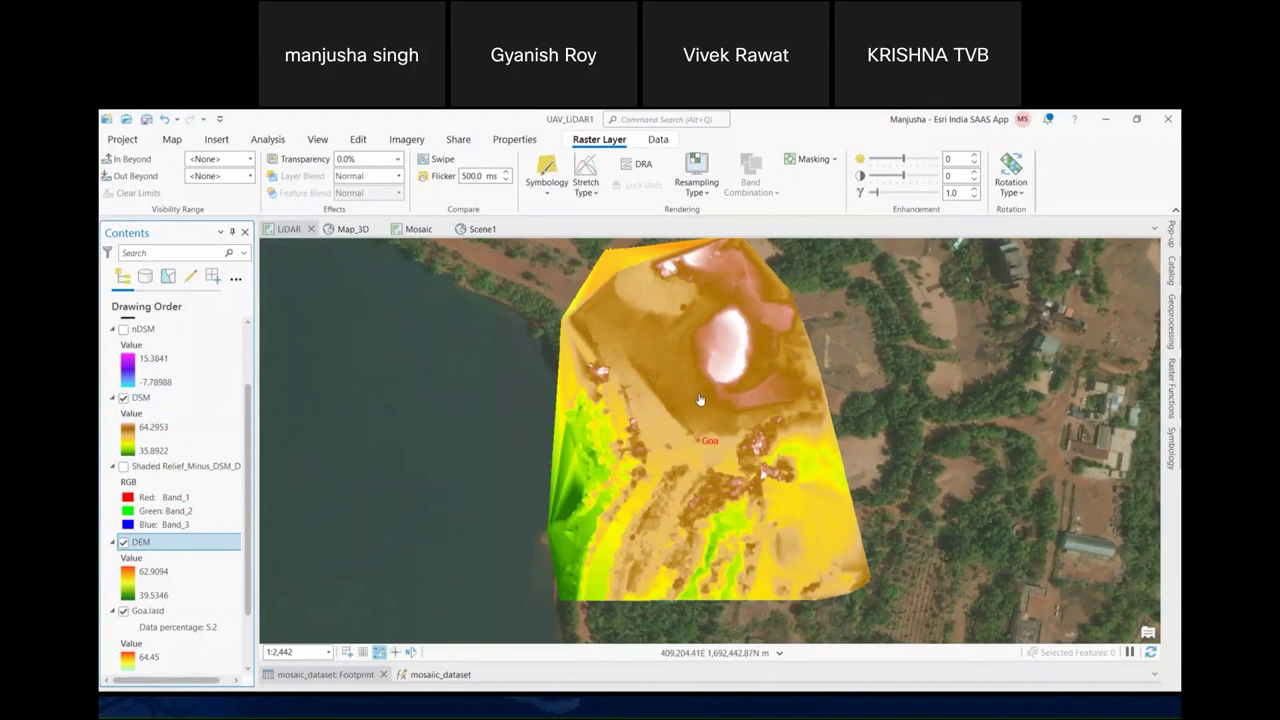
scroll(160, 380, "up", 1)
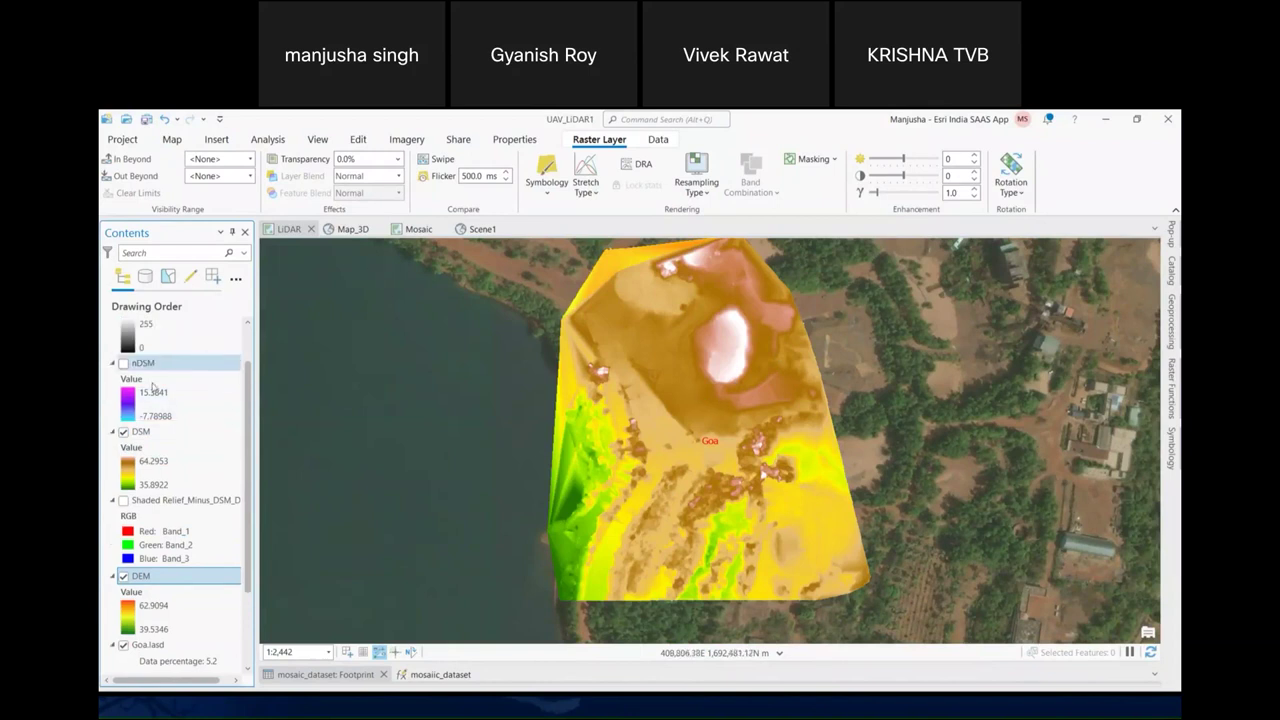
left_click(123, 364)
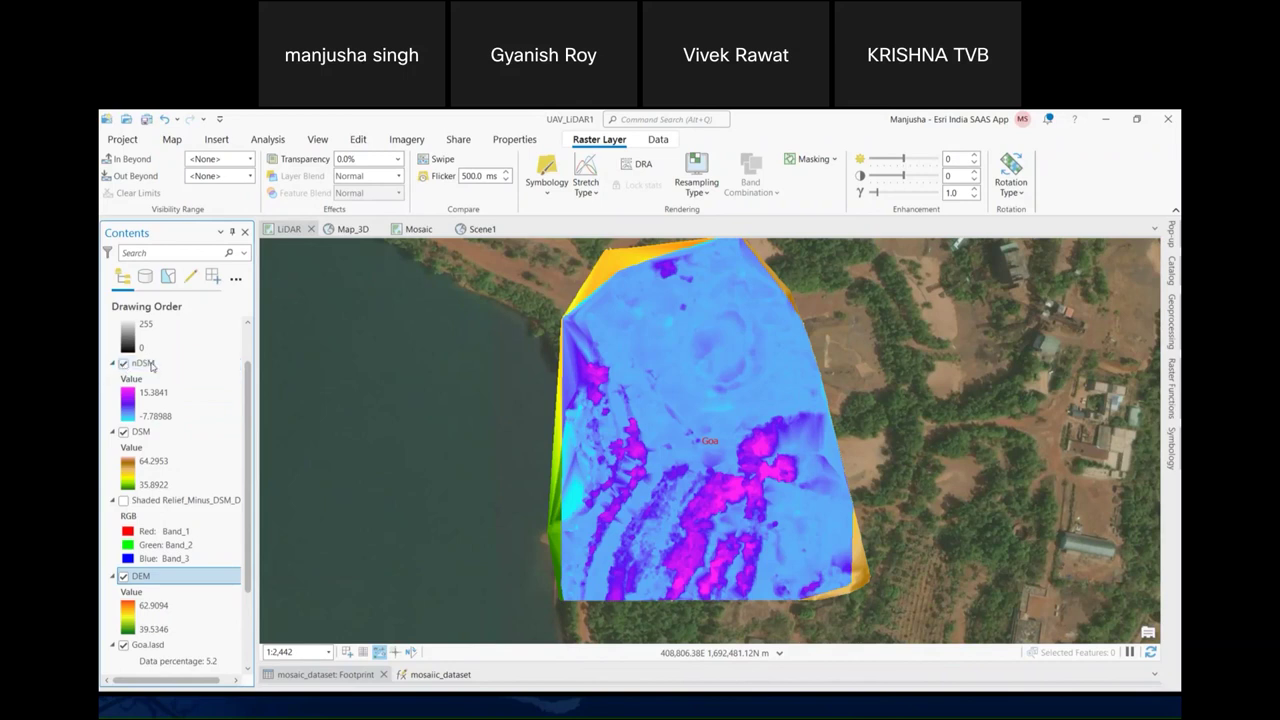
scroll(145, 380, "up", 1)
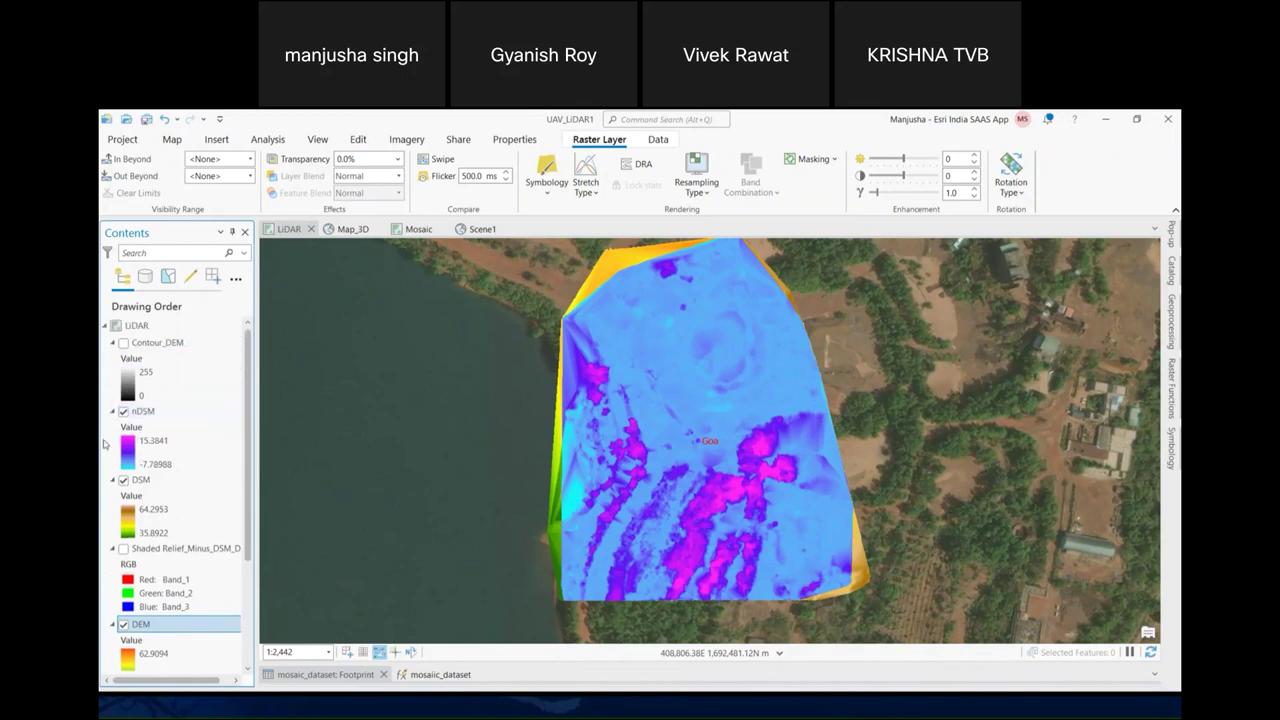
scroll(166, 418, "down", 1)
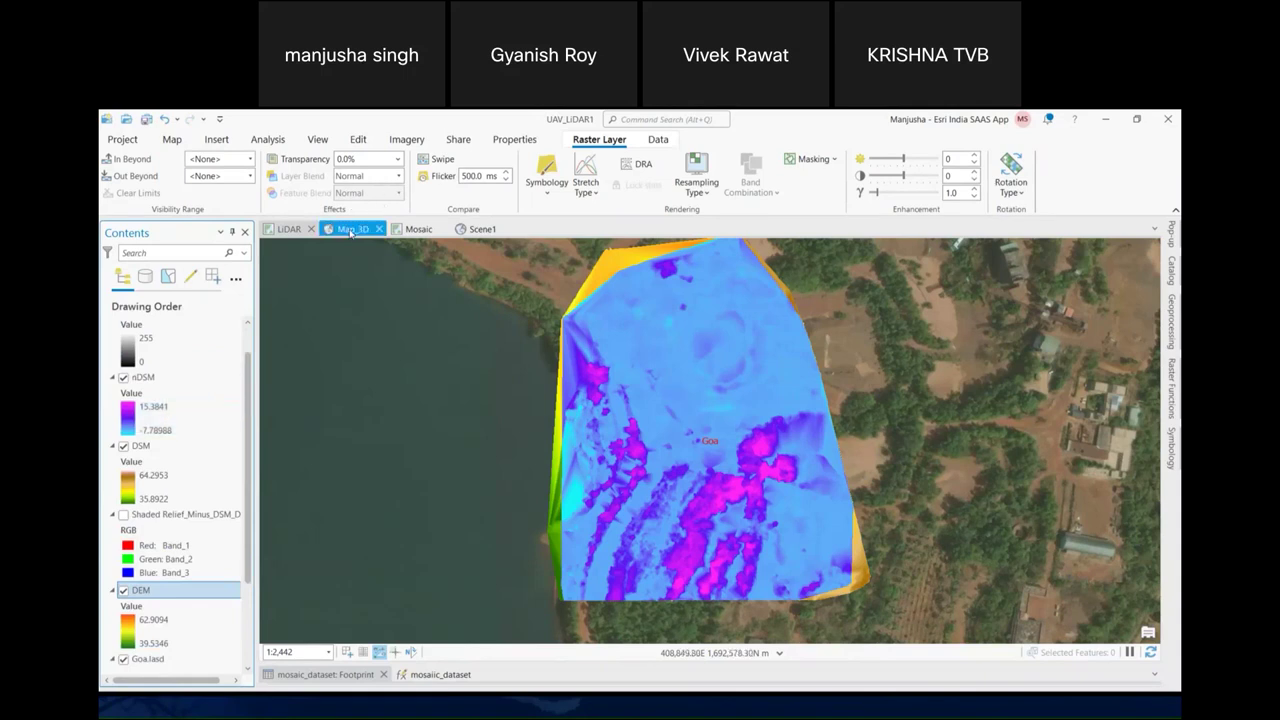
Switch to the Map_3D scene and inspect the Goa1.lasd and Goa2.lasd point clouds around the mining pits
left_click(351, 230)
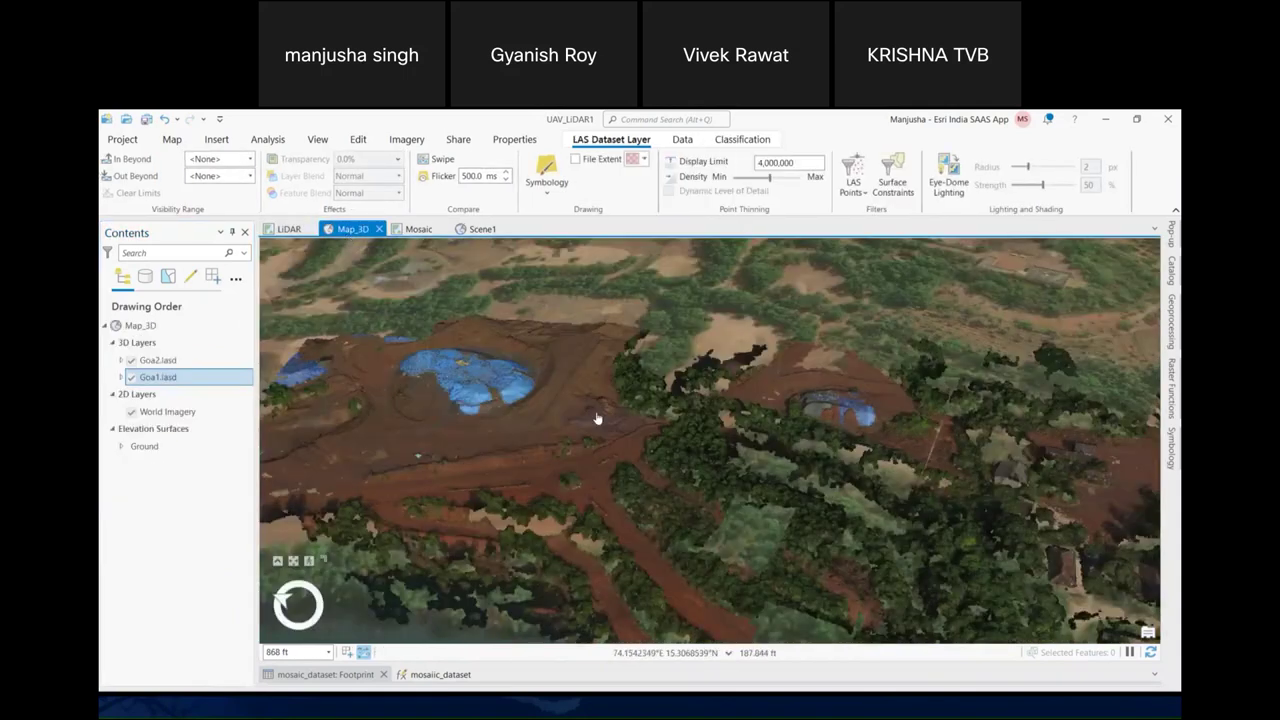
scroll(547, 478, "up", 2)
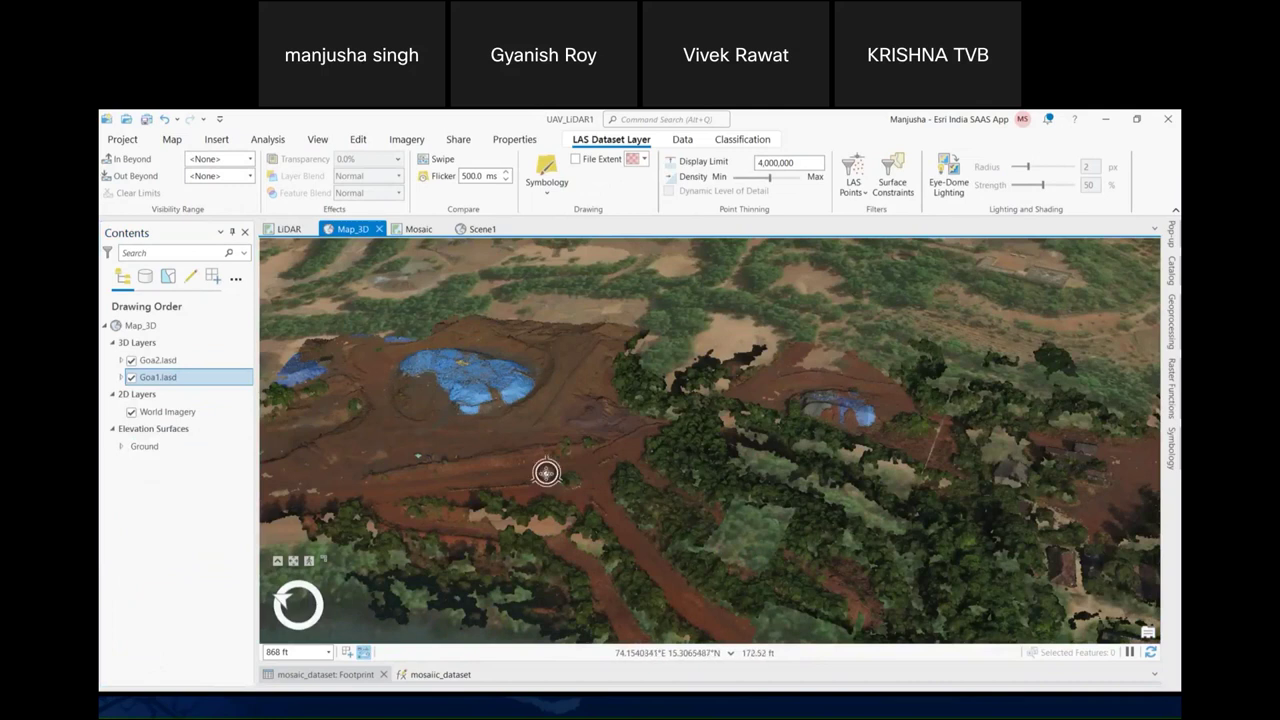
scroll(547, 474, "down", 2)
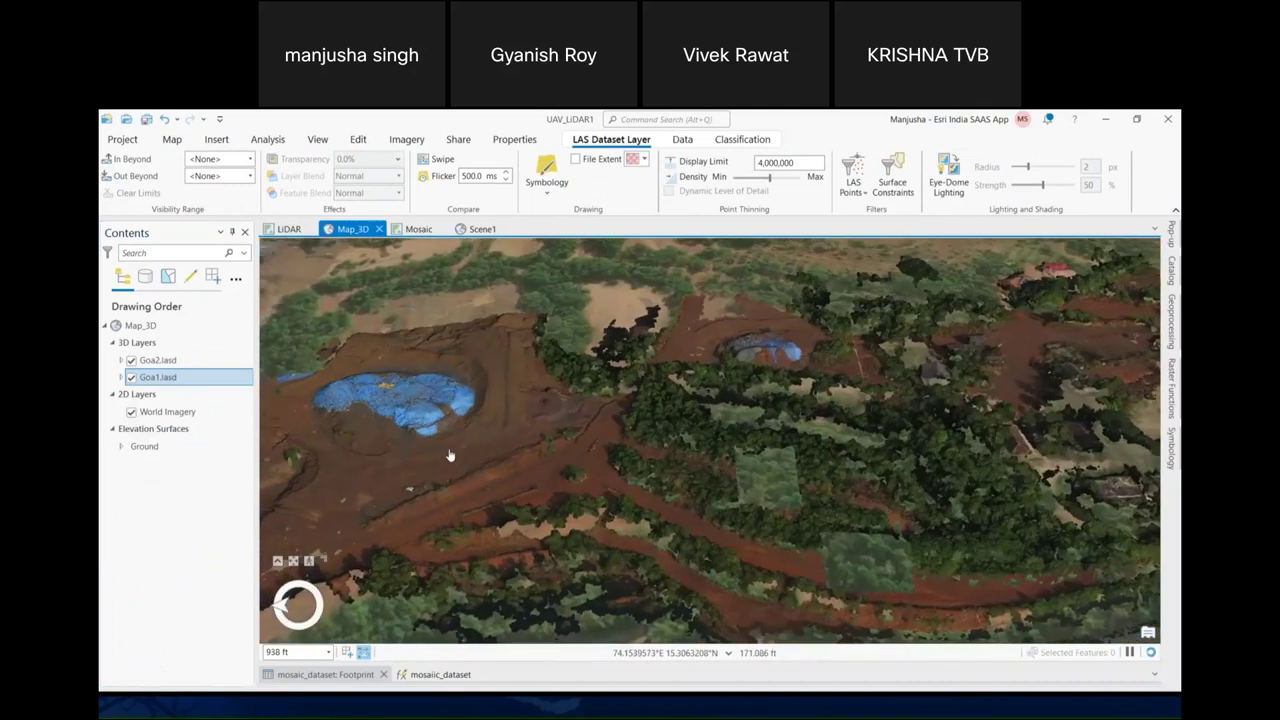
scroll(418, 452, "up", 2)
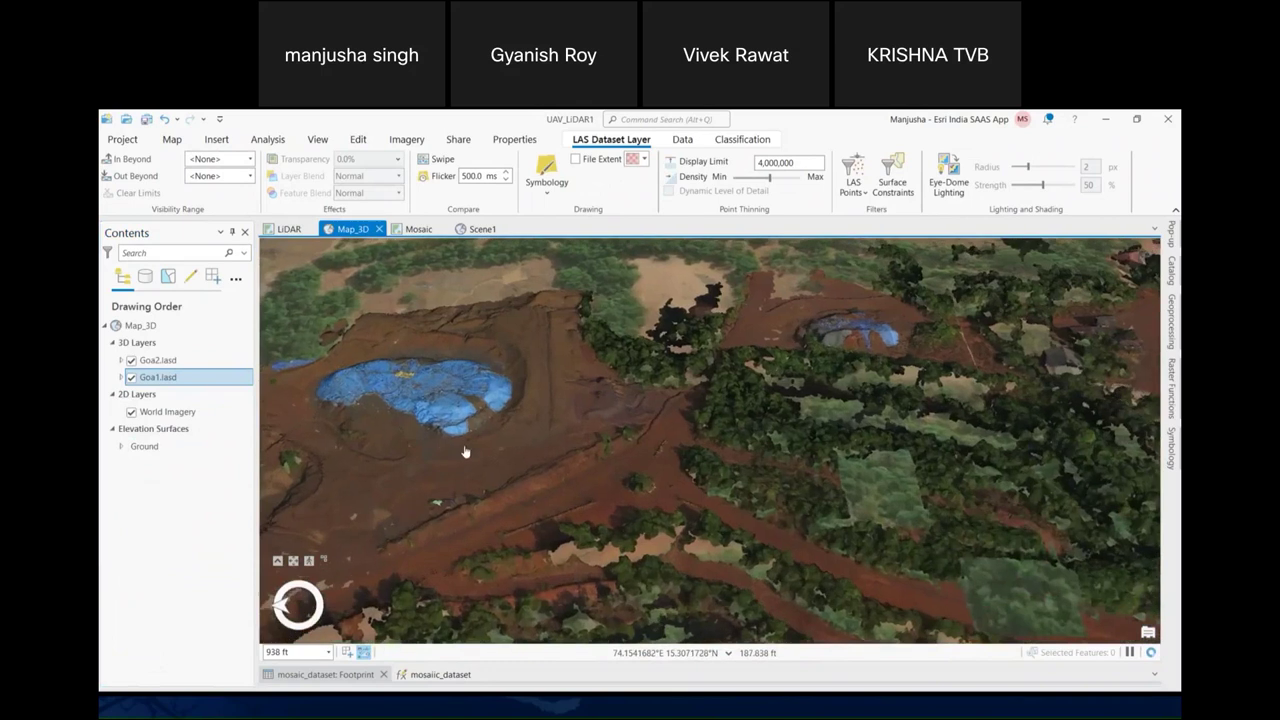
left_click_drag(573, 440, 538, 452)
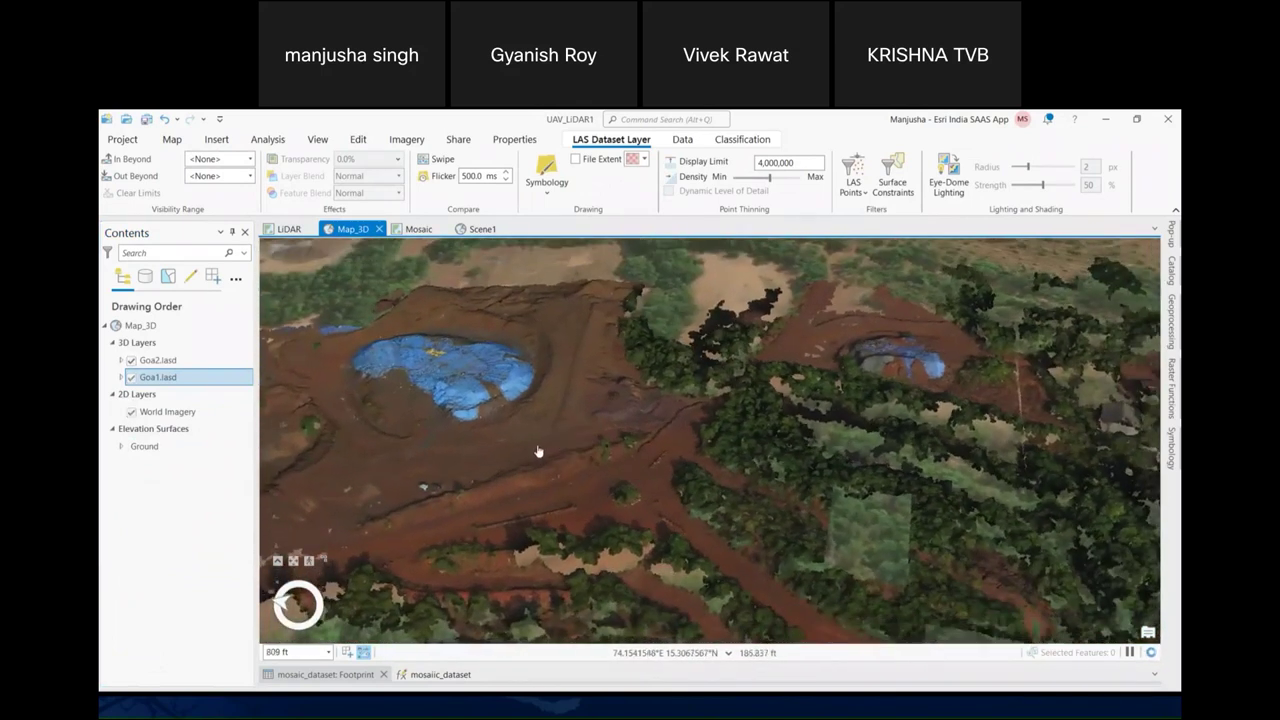
Review the surface derivative, automated classification and deep learning tools available for the Goa1.lasd point cloud
left_click(683, 140)
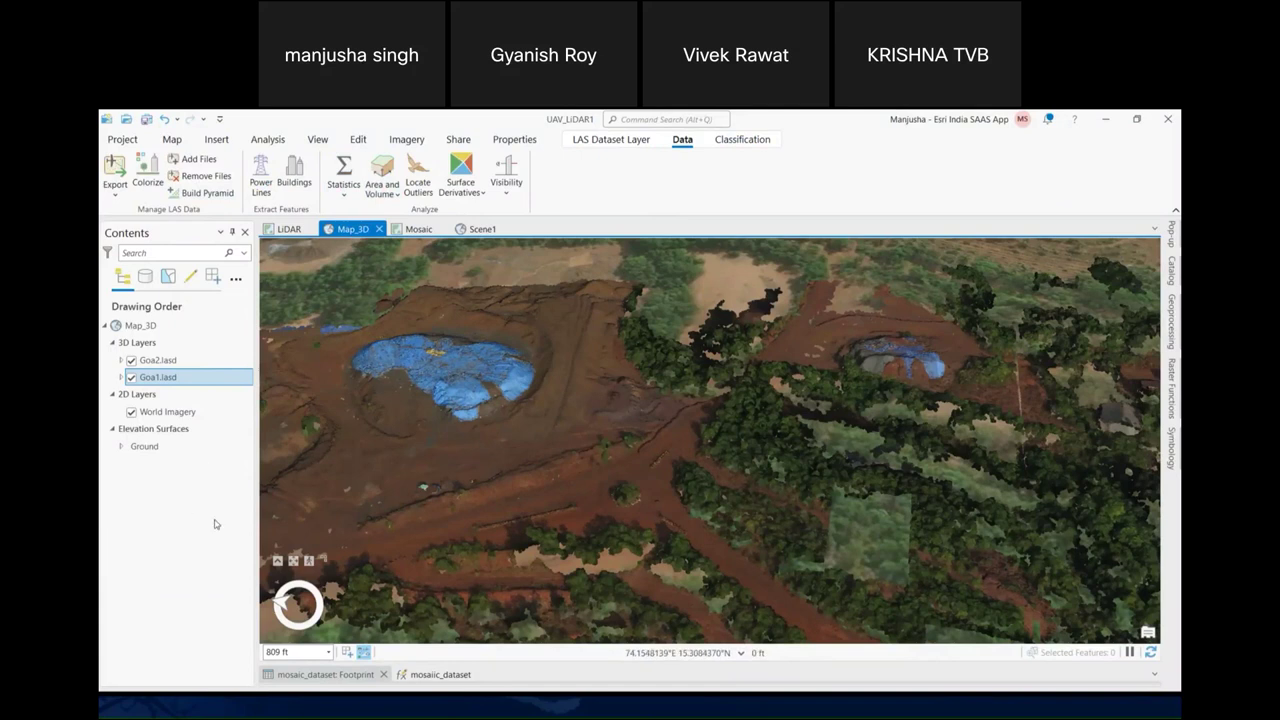
left_click(474, 194)
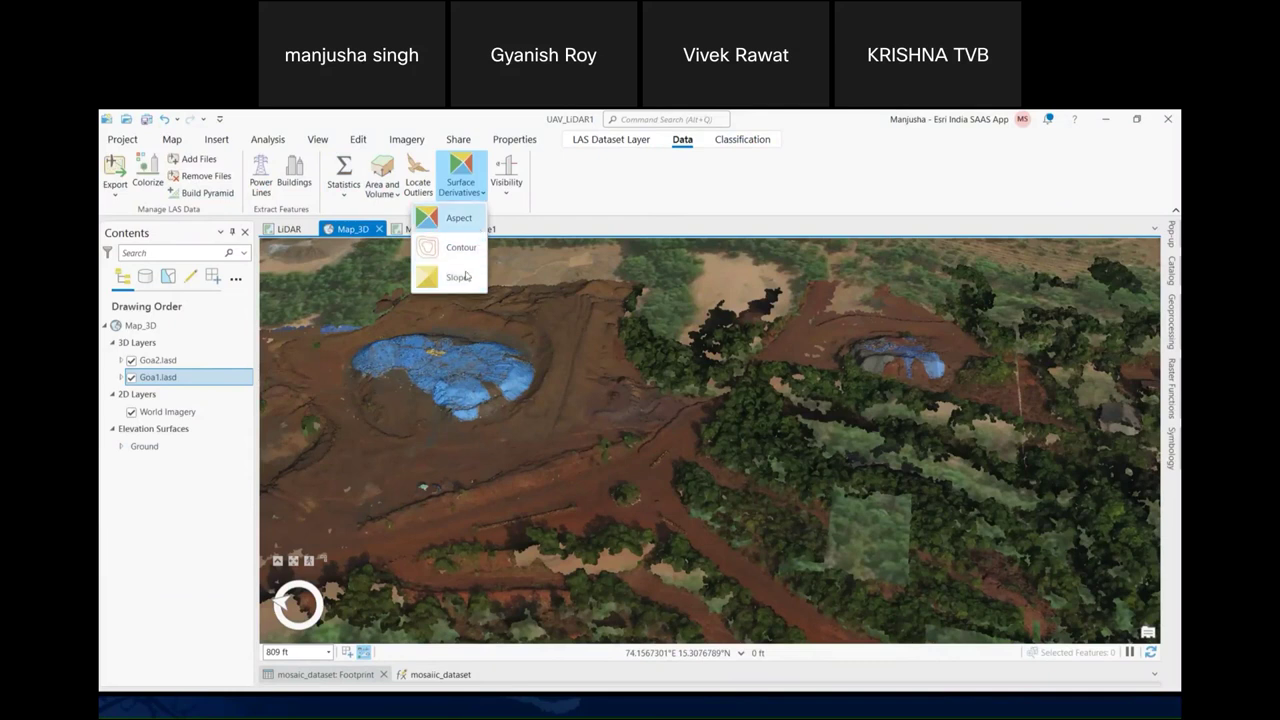
left_click(760, 141)
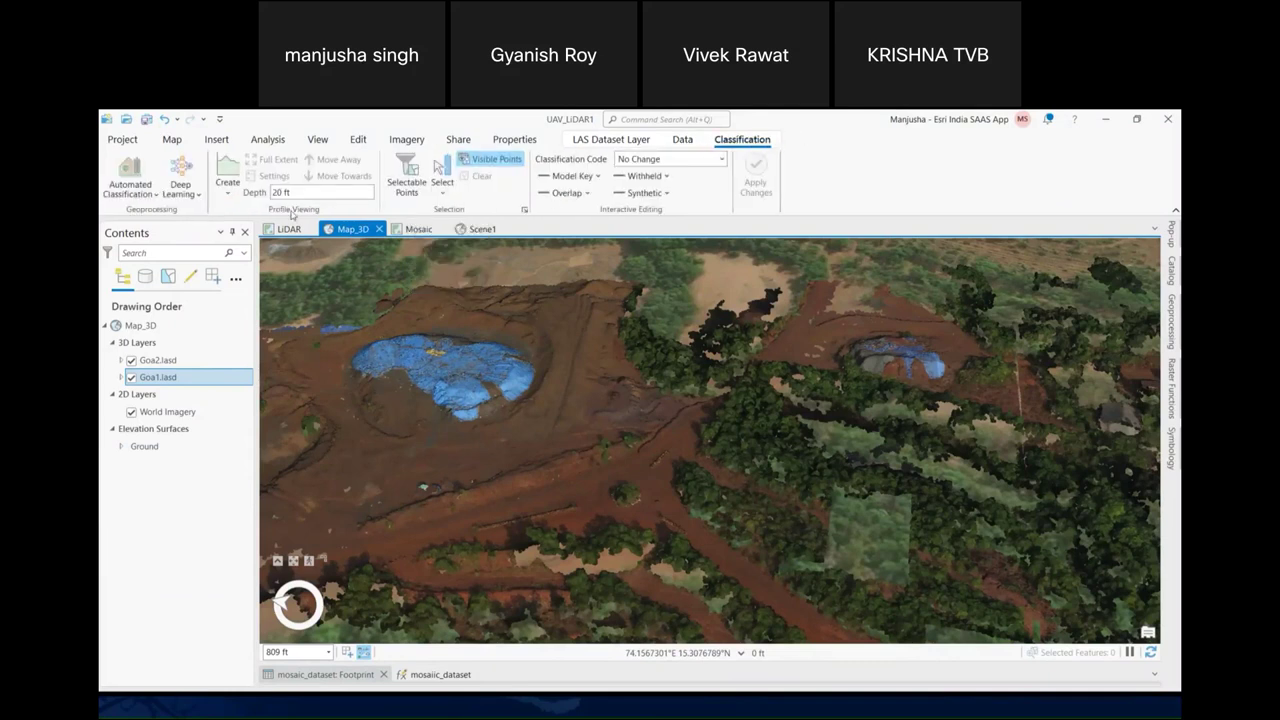
left_click(128, 193)
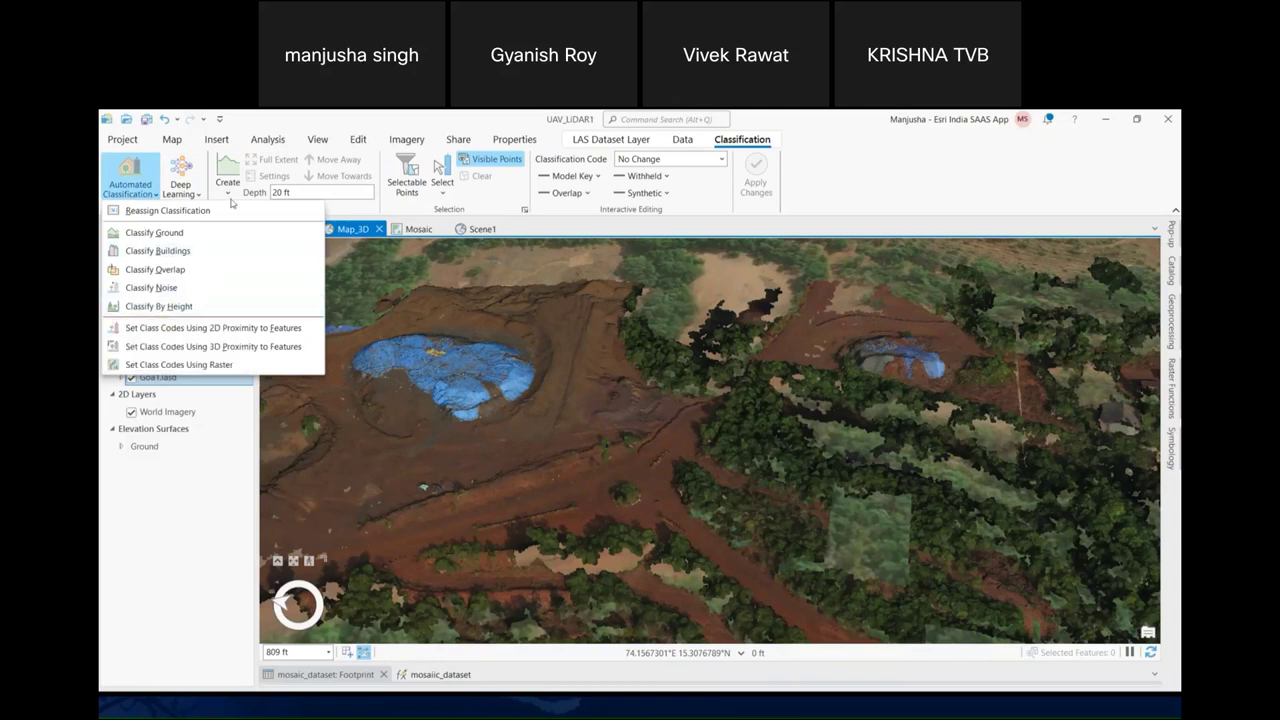
left_click(187, 195)
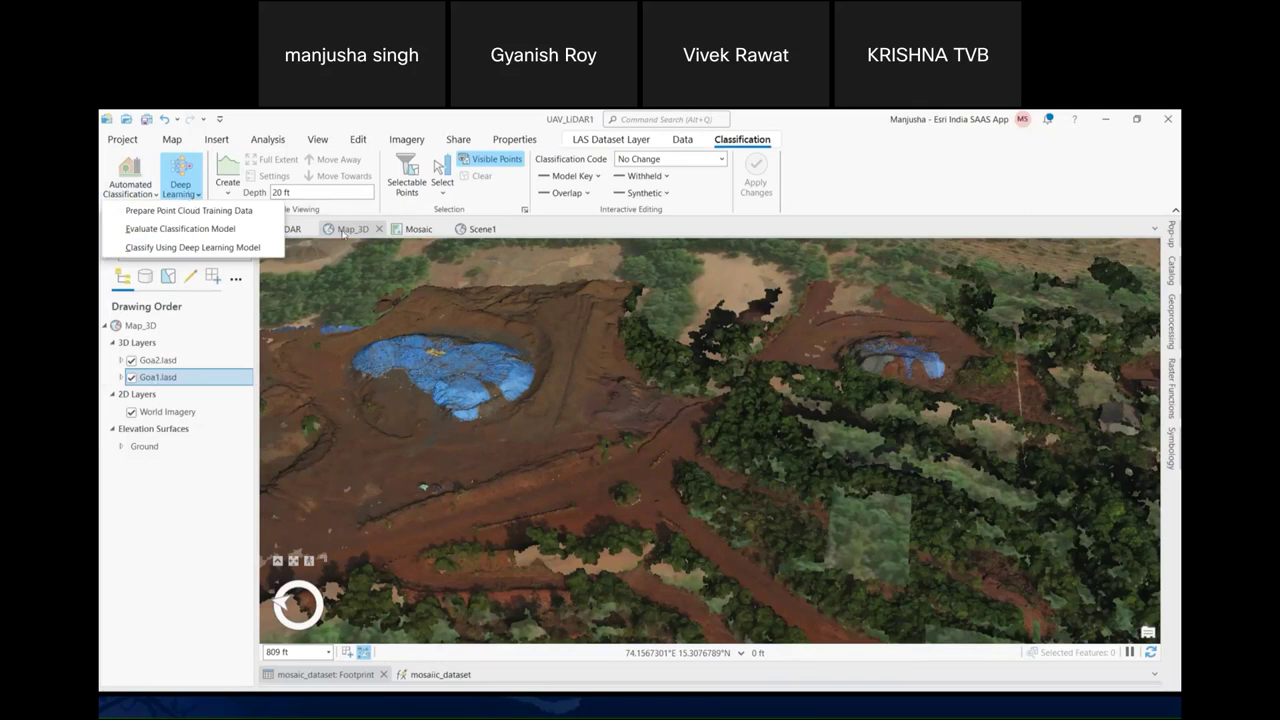
left_click(342, 230)
Switch to the Mosaic map and examine the mosaic dataset with its contour overlay across the site
left_click(418, 229)
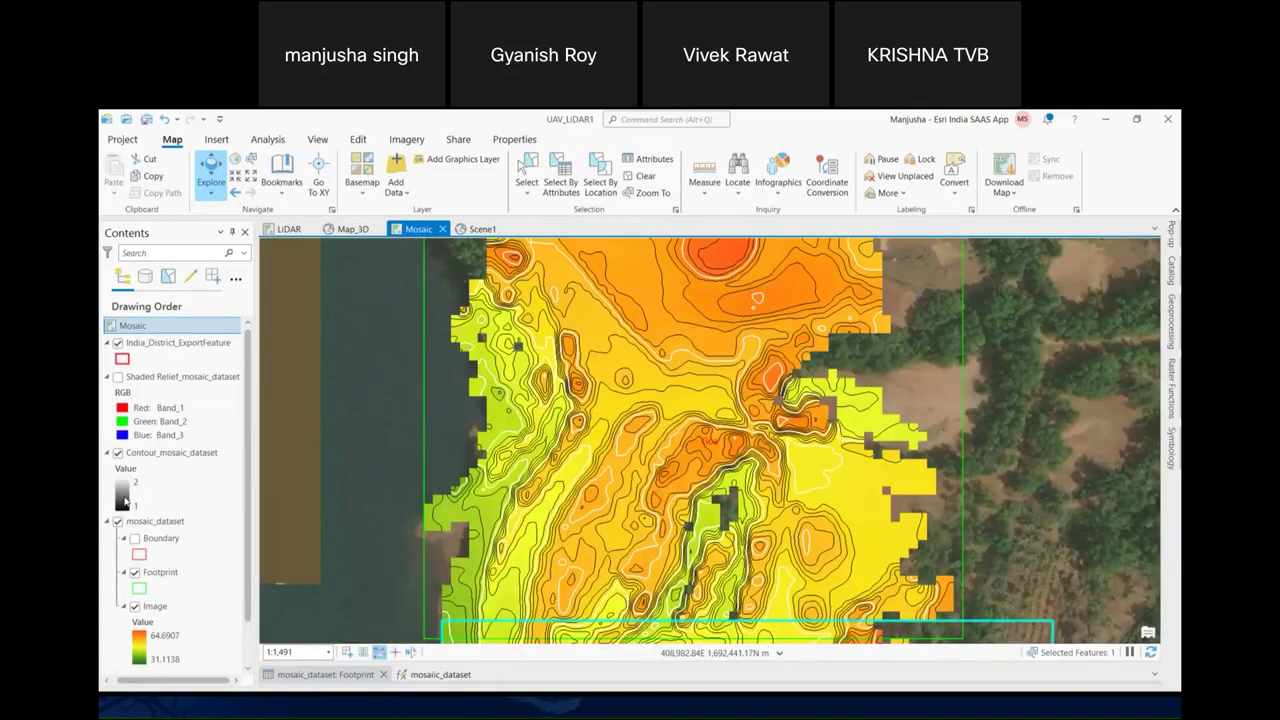
scroll(132, 470, "down", 1)
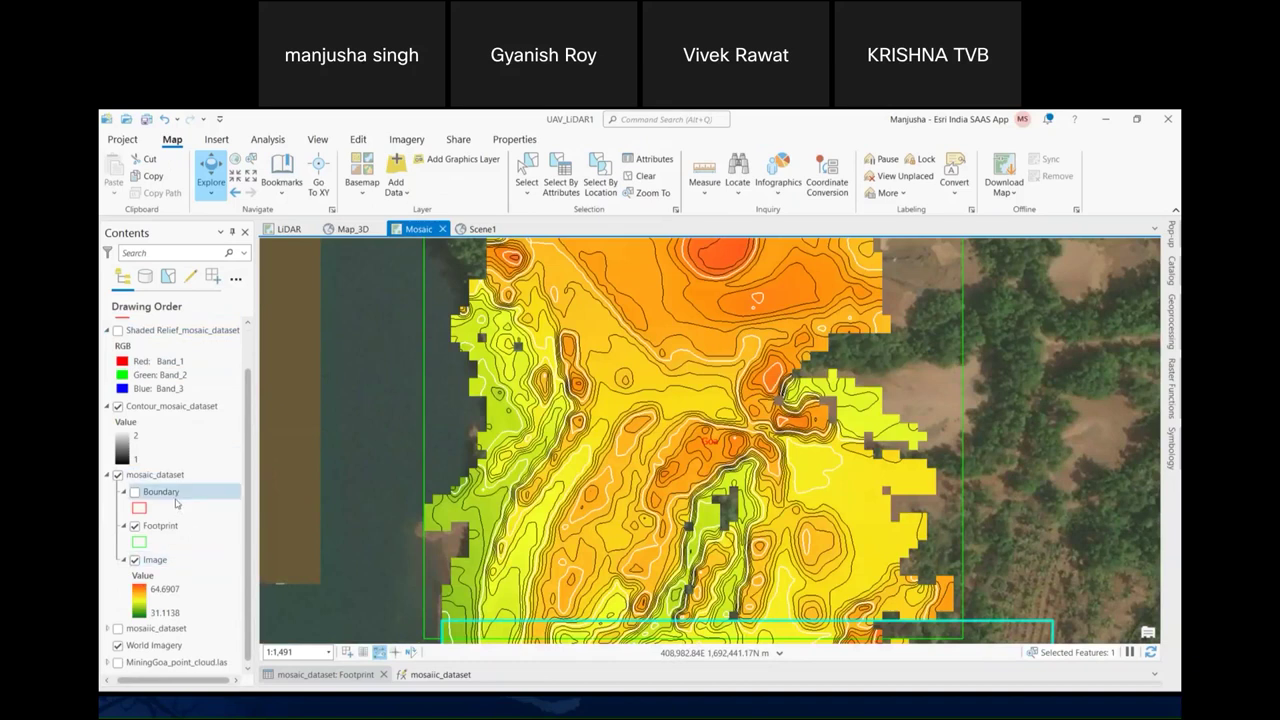
scroll(680, 382, "up", 2)
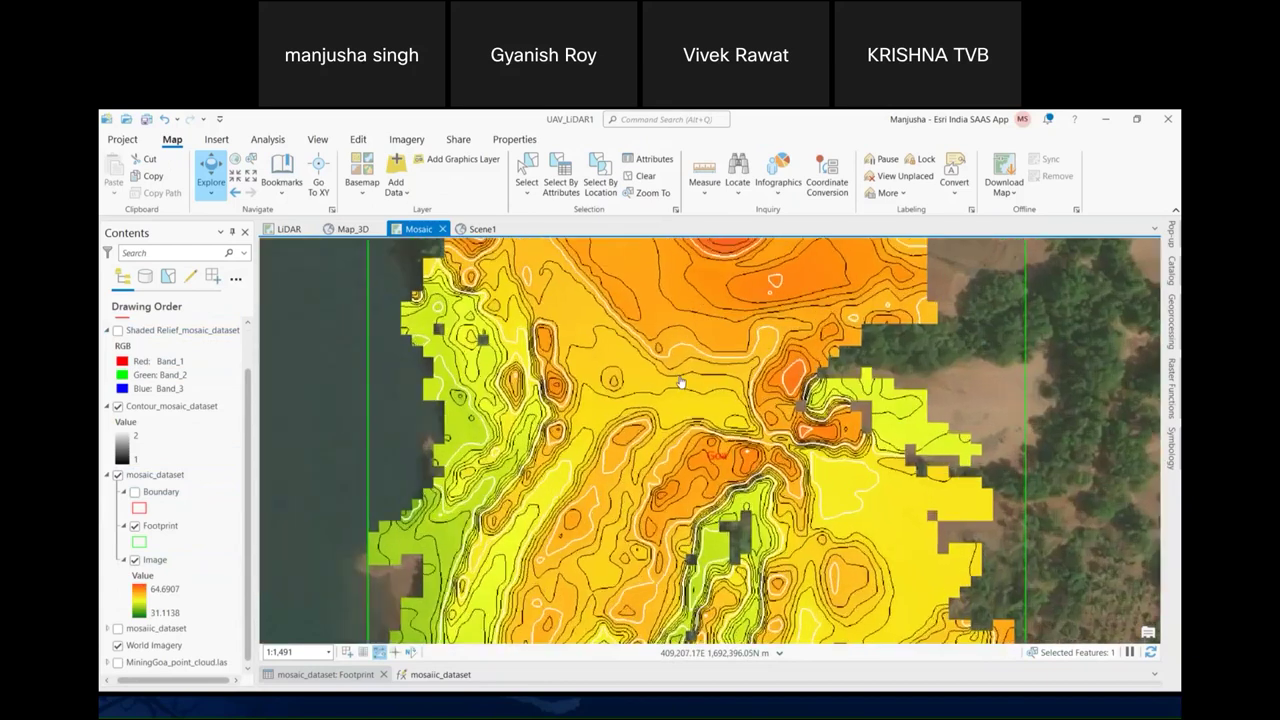
scroll(680, 382, "down", 2)
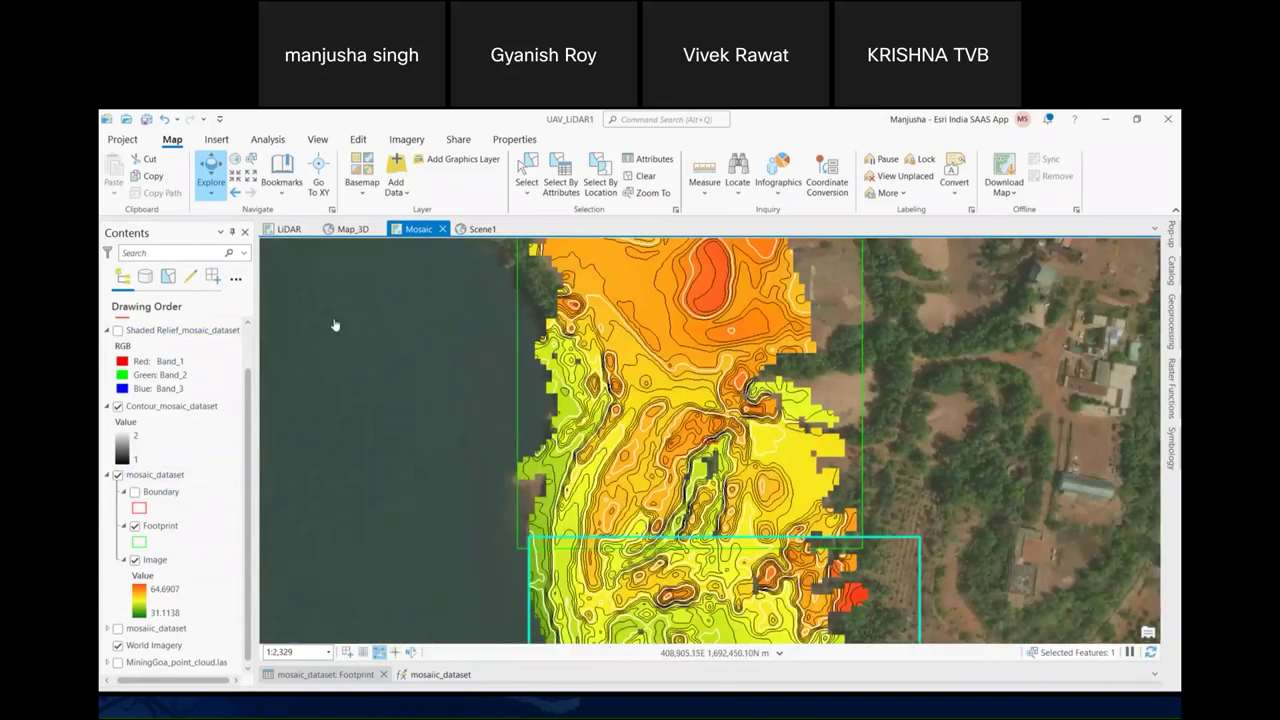
scroll(586, 334, "down", 2)
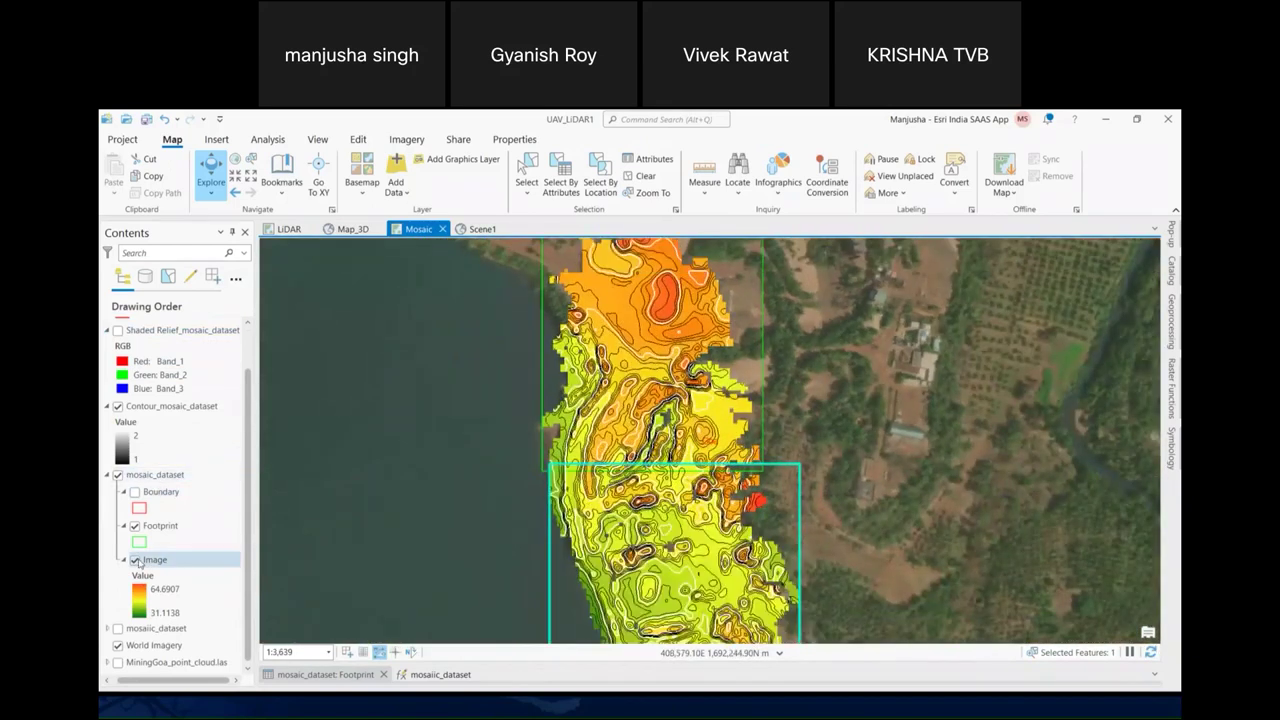
Hide the mosaic's Image layer and the Contour_mosaic_dataset layer to view only the footprints over the imagery
left_click(135, 560)
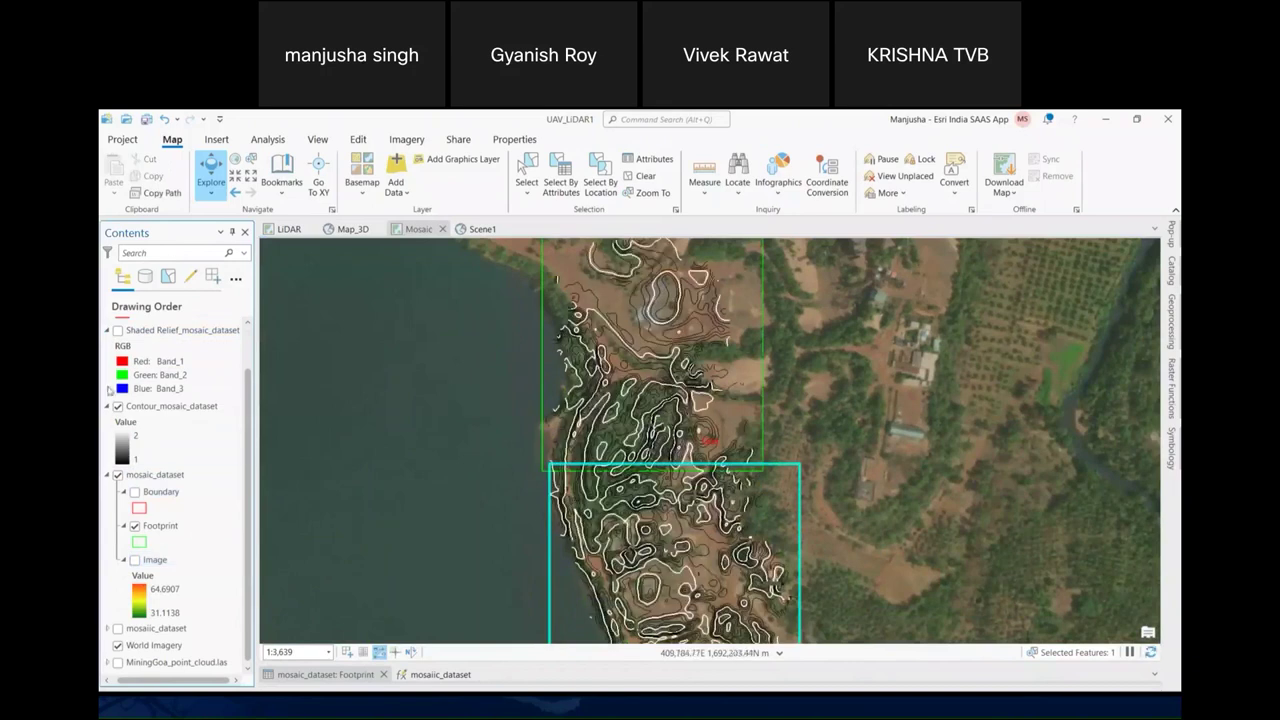
left_click(118, 406)
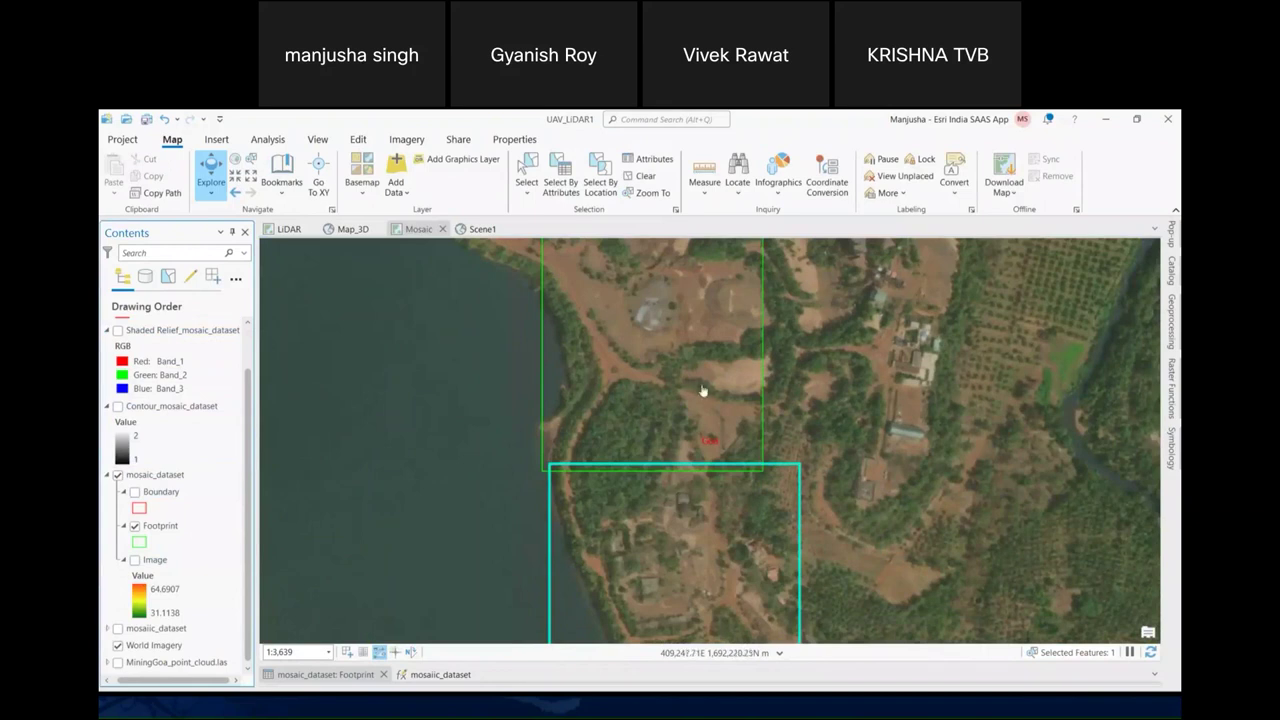
scroll(697, 414, "down", 2)
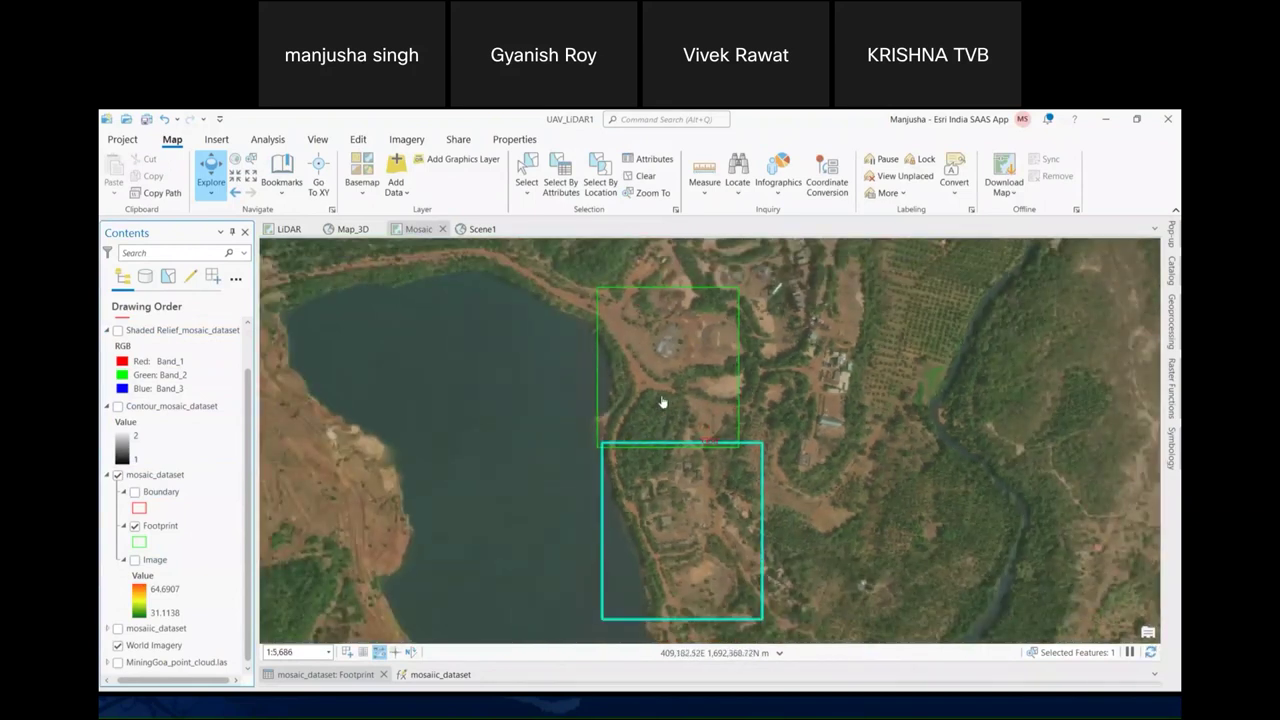
scroll(679, 362, "up", 2)
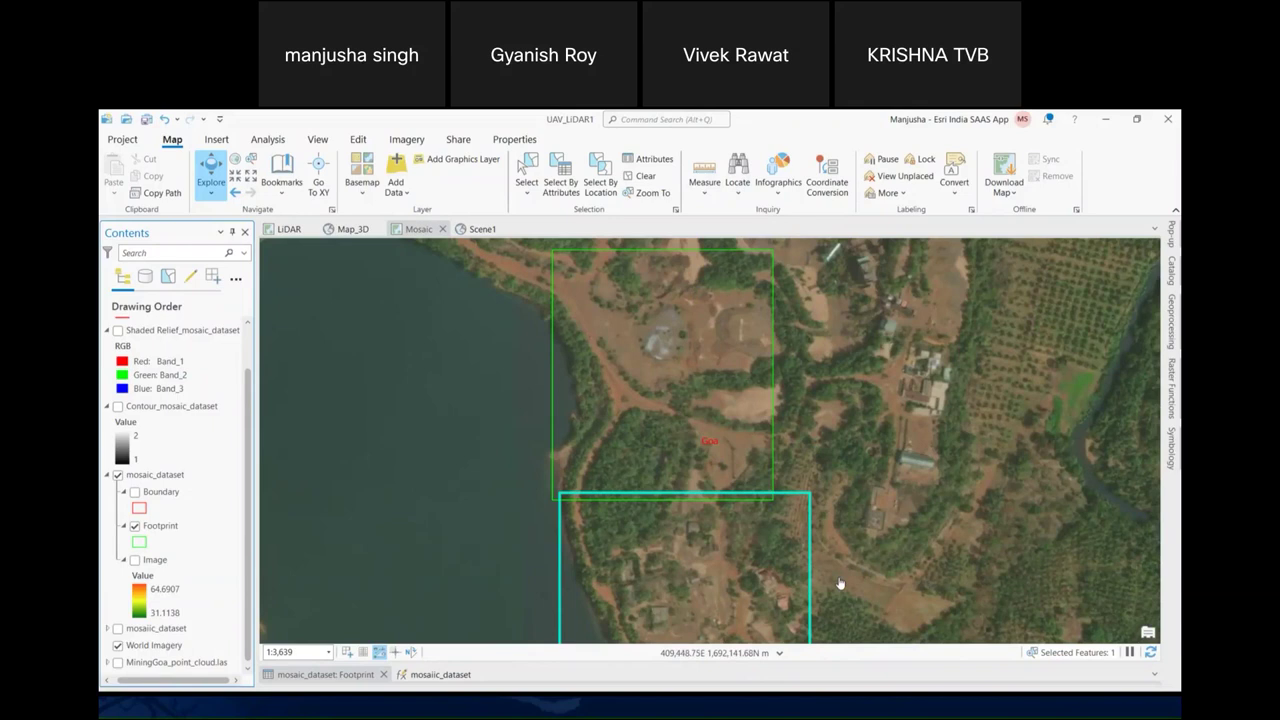
left_click_drag(794, 551, 794, 526)
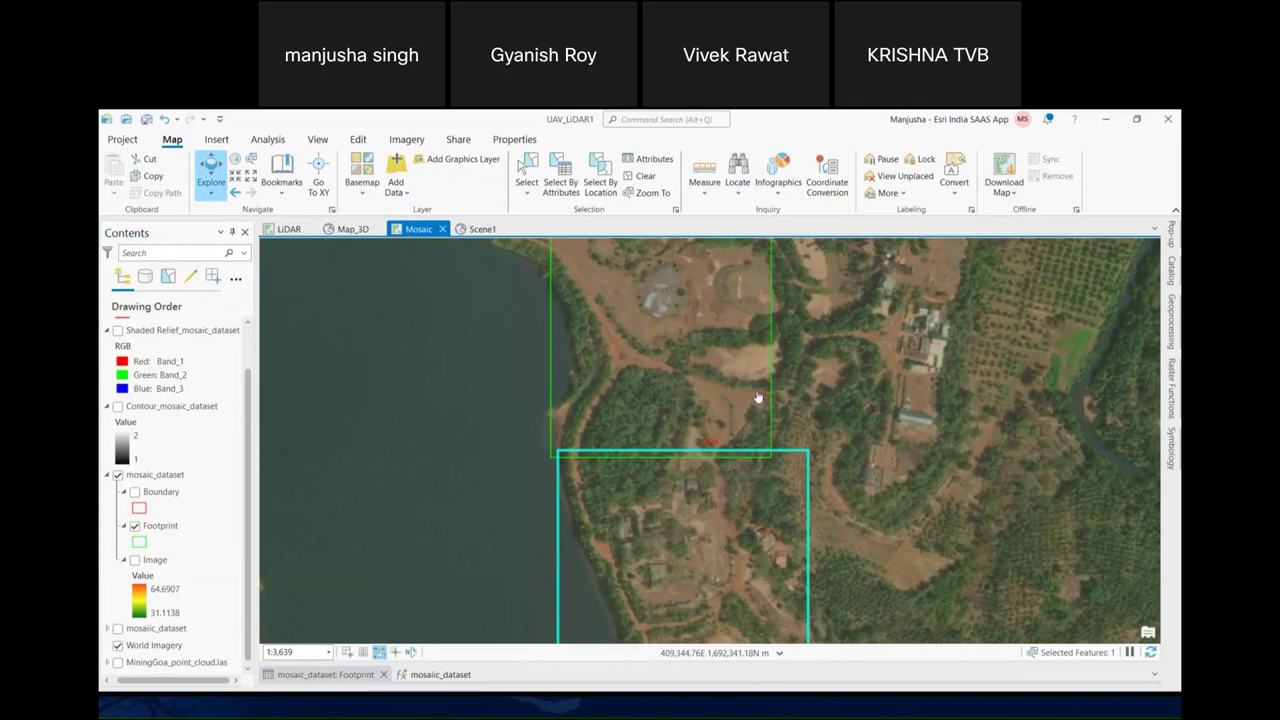
Expand the mosaic dataset's footprint attribute table below the map and turn the Image layer back on
left_click(141, 479)
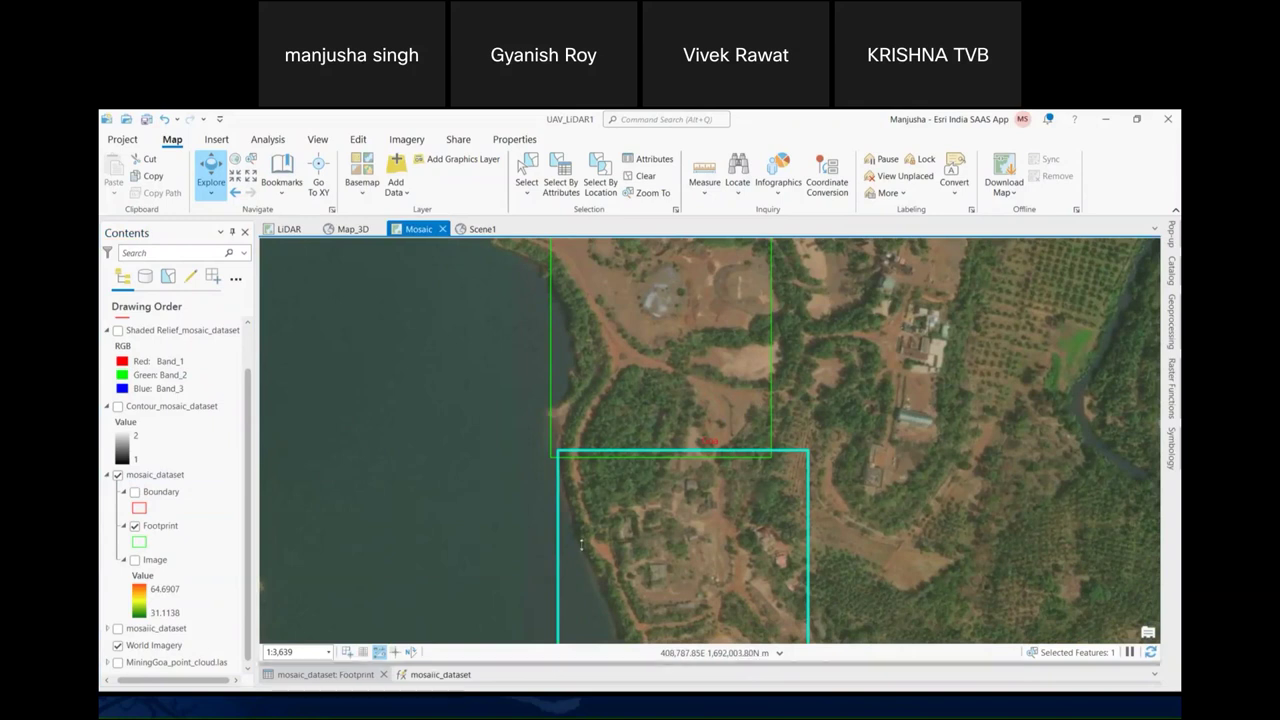
left_click_drag(556, 663, 556, 469)
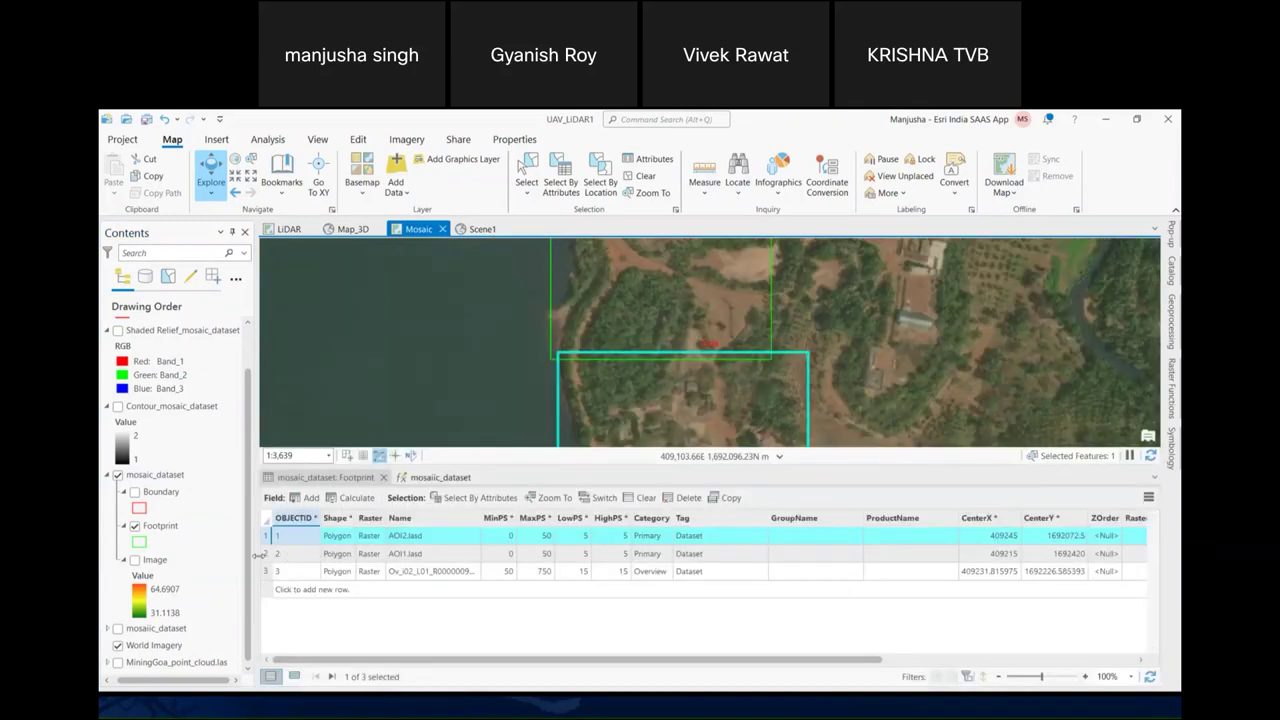
left_click(135, 560)
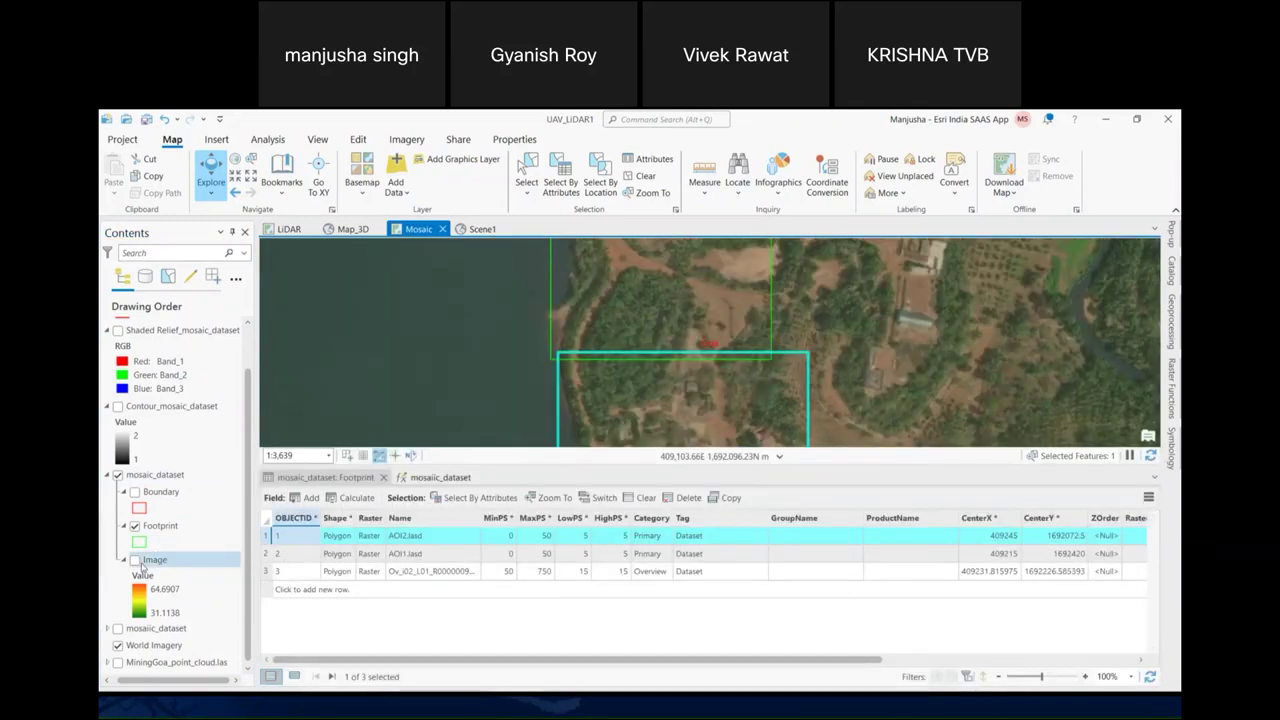
left_click_drag(671, 381, 657, 324)
left_click_drag(622, 468, 622, 484)
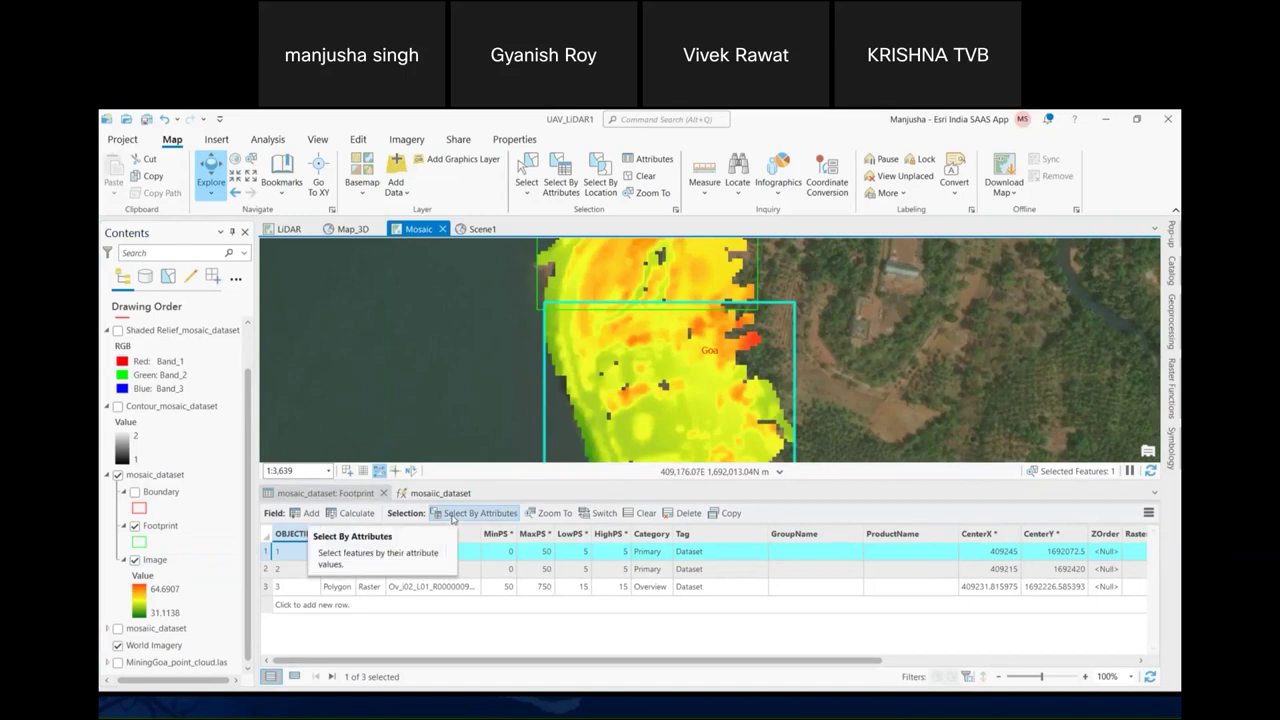
Select the footprint whose Name is equal to AOI2.lasd with an attribute query
left_click(452, 513)
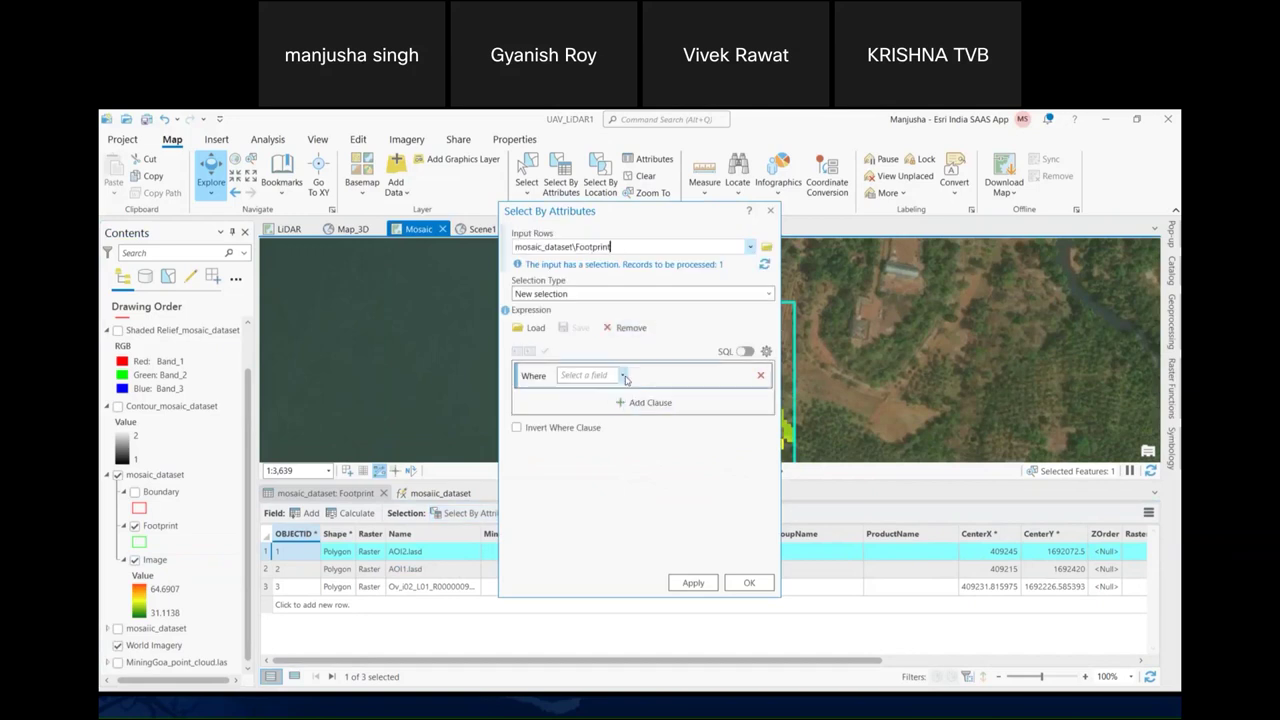
left_click(624, 376)
left_click(580, 408)
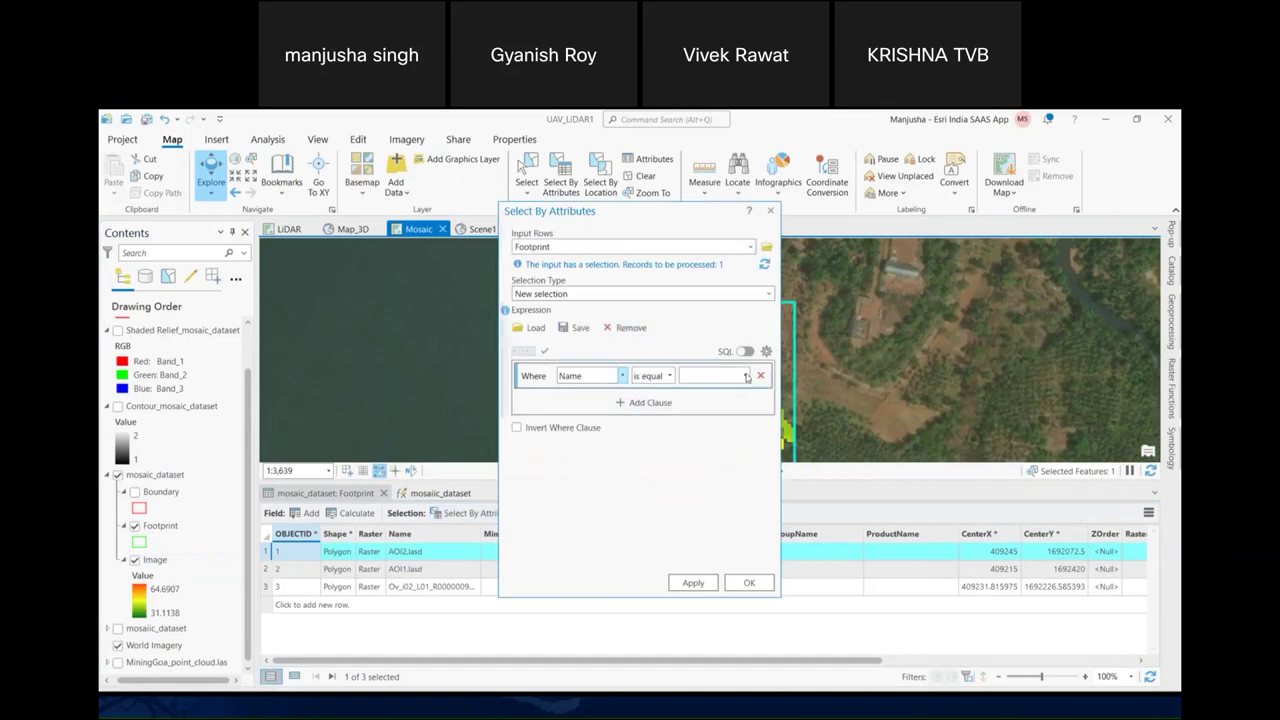
left_click(744, 375)
left_click(716, 406)
left_click(693, 583)
left_click(748, 584)
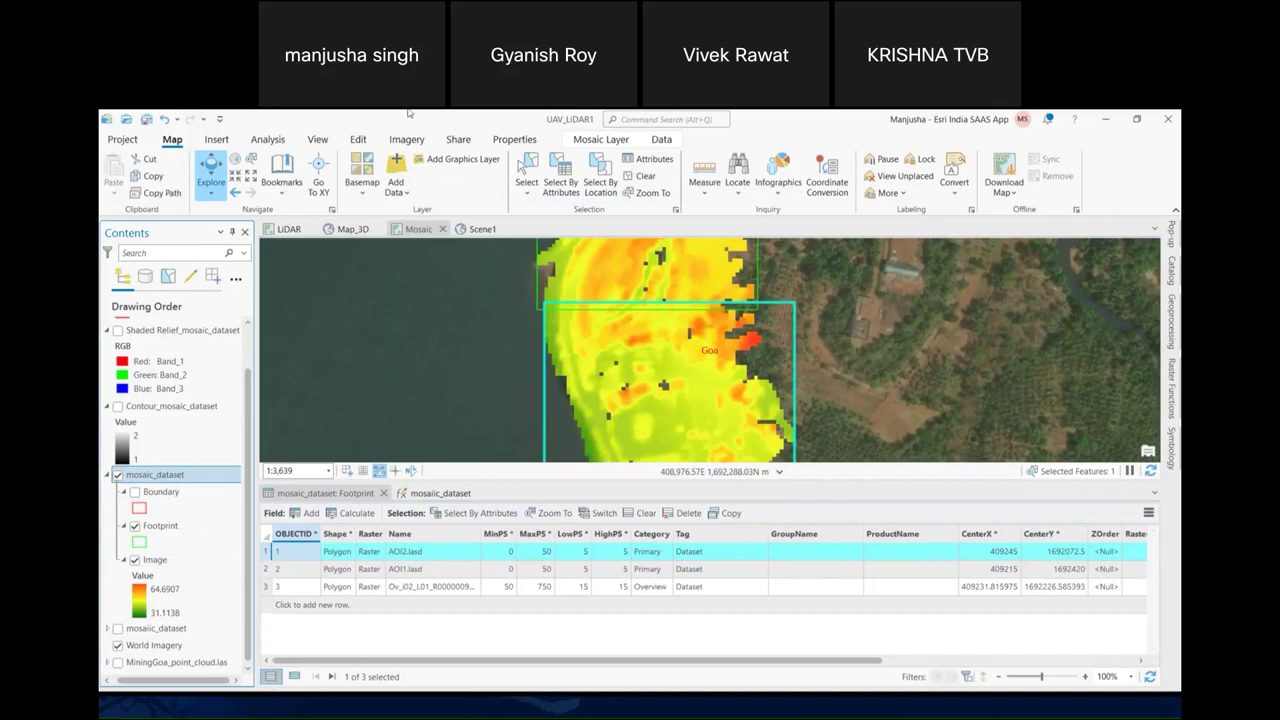
Lock the mosaic dataset display to the selected AOI2.lasd footprint
double_click(284, 122)
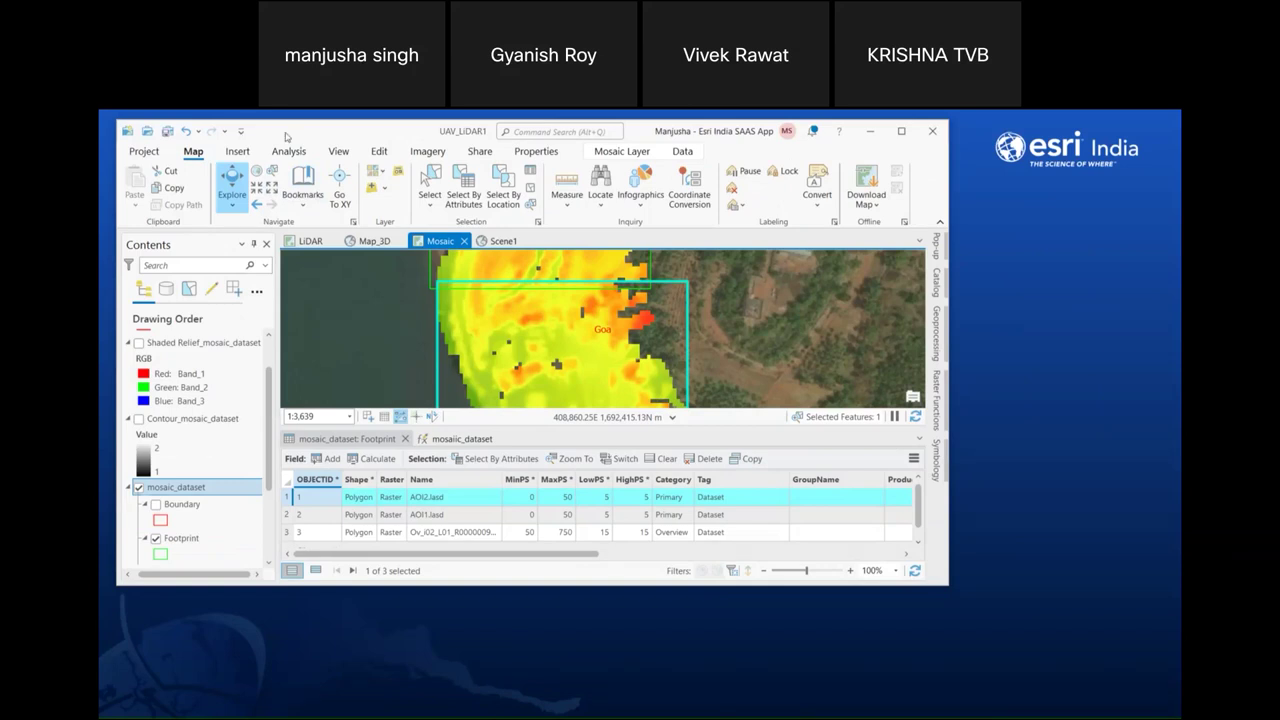
left_click_drag(284, 131, 315, 261)
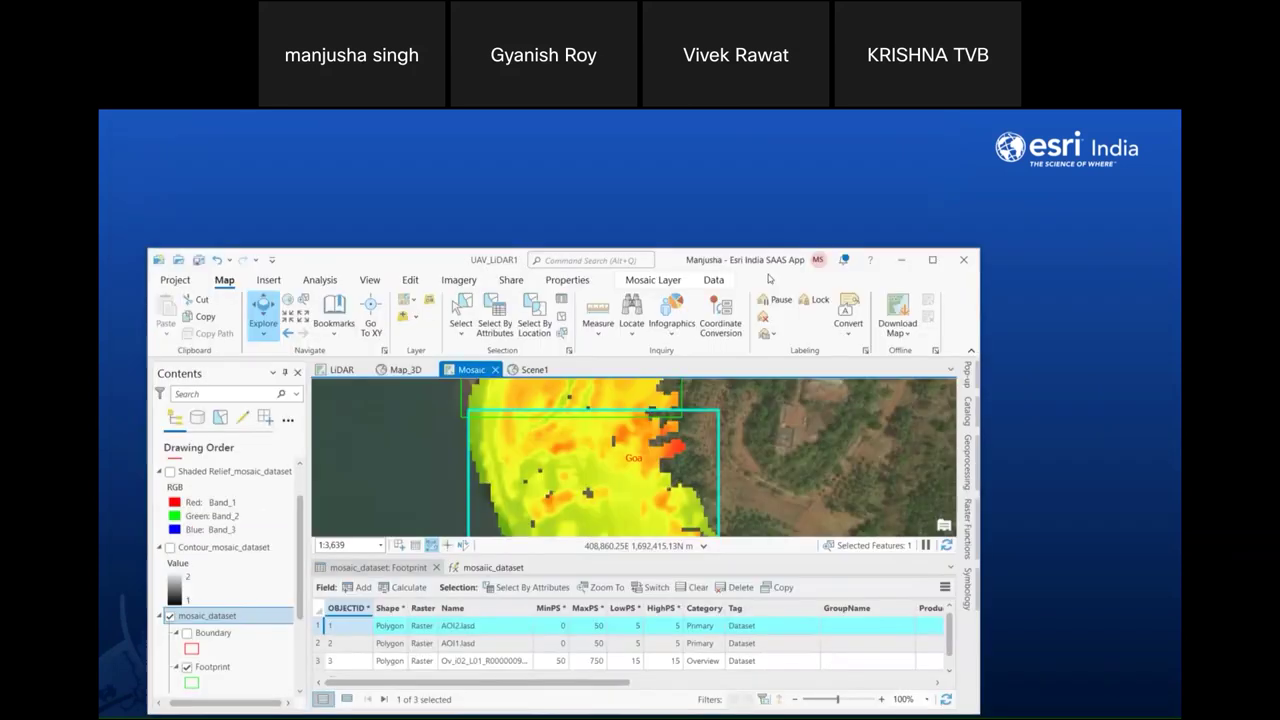
left_click(714, 281)
left_click(460, 315)
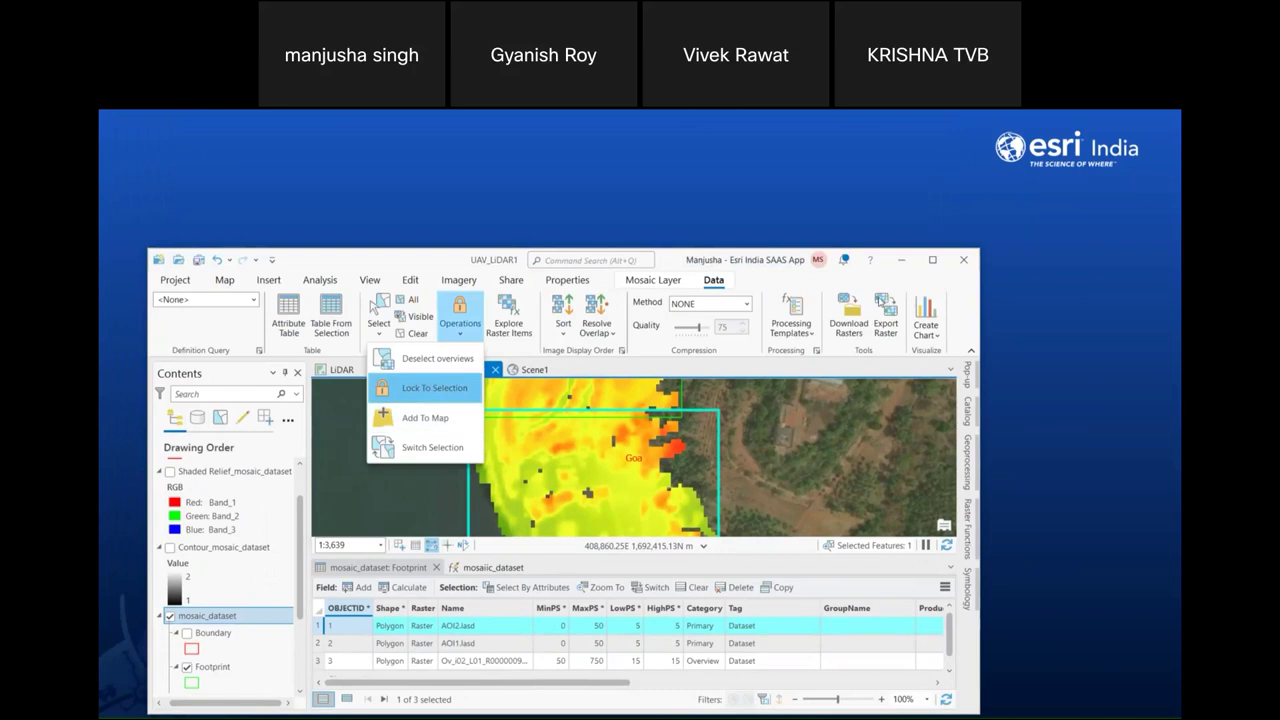
left_click(434, 388)
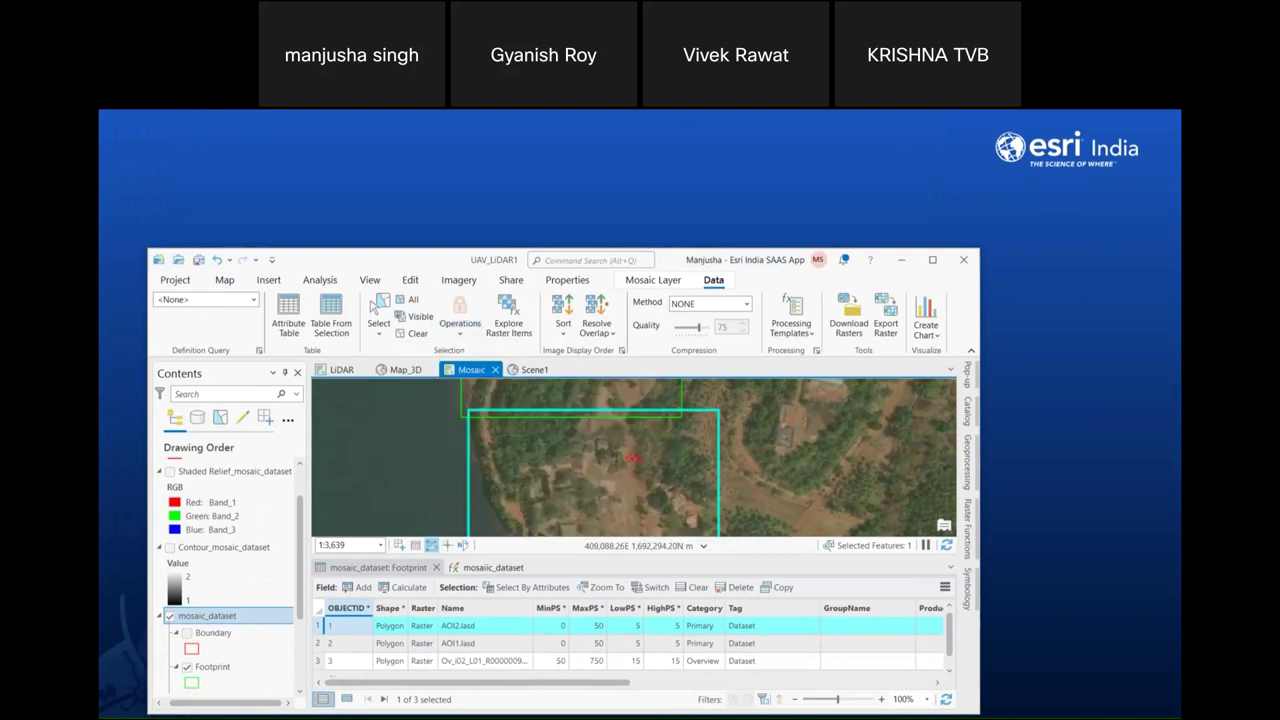
left_click(935, 260)
Shrink the footprint table and view the locked mosaic image together with both footprints
left_click_drag(642, 481, 614, 614)
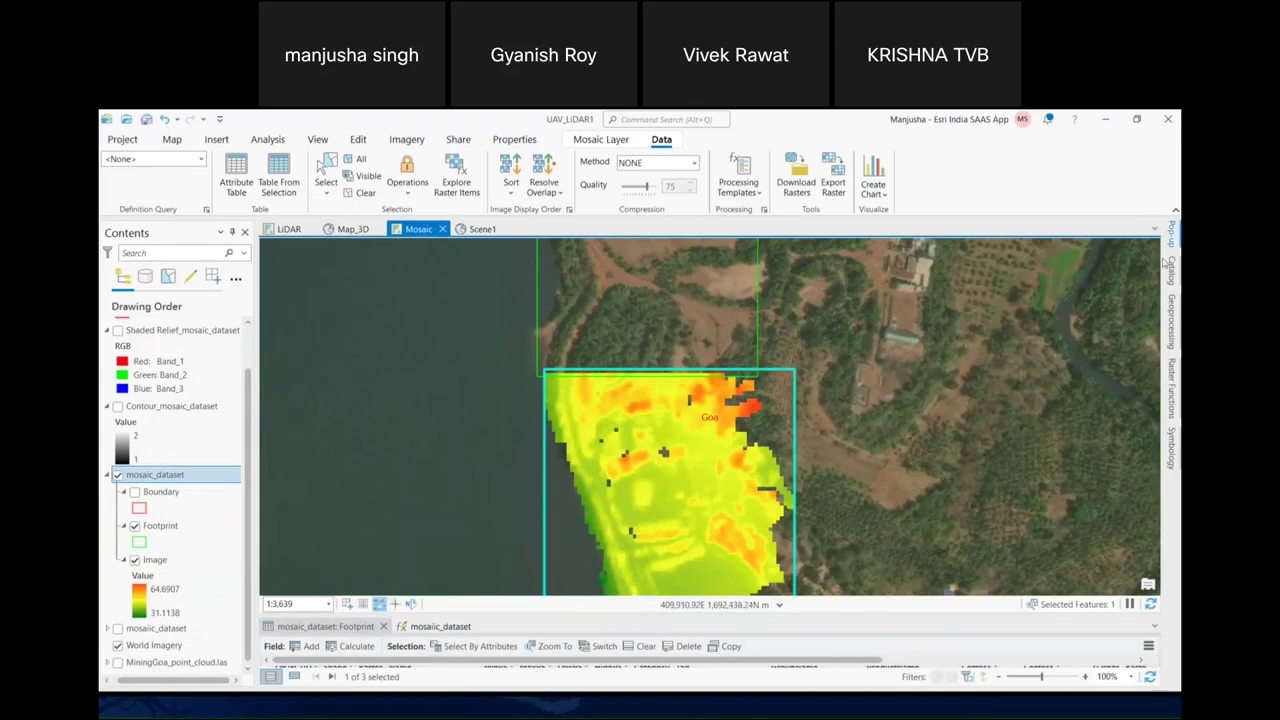
scroll(881, 490, "down", 1)
scroll(881, 490, "down", 1)
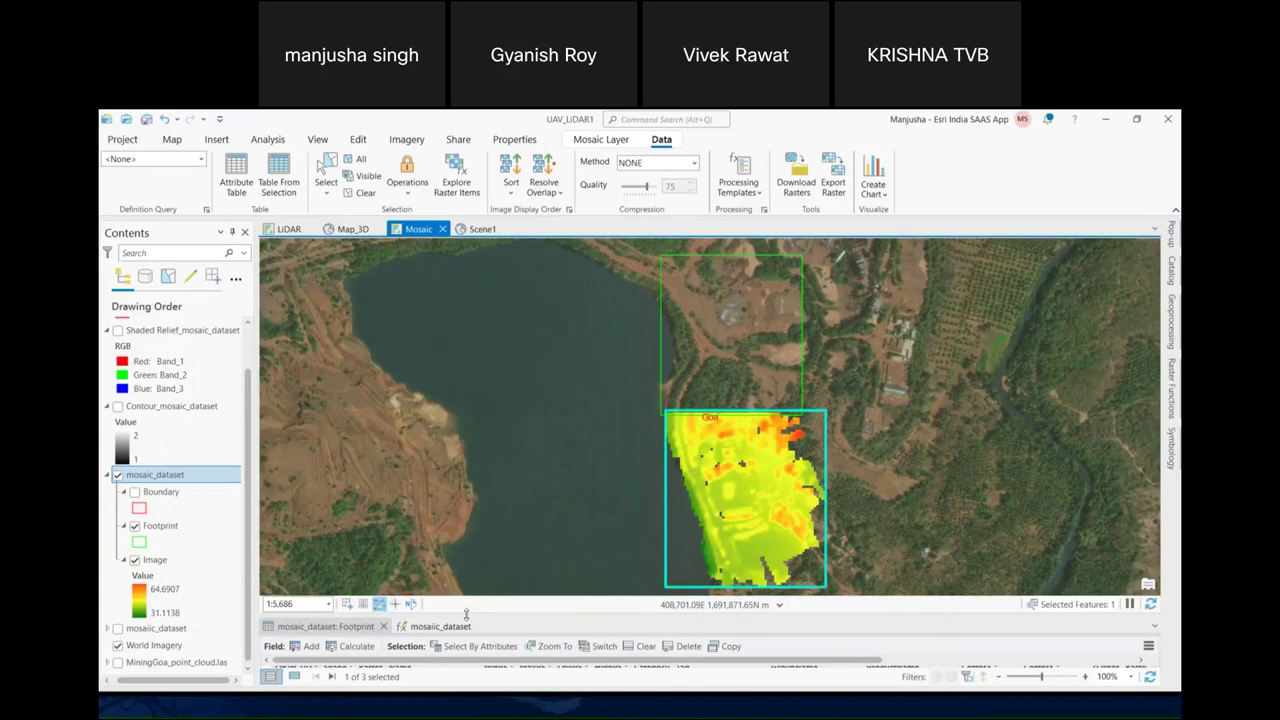
Enlarge the footprint table again and view the image sort options for the mosaic dataset
left_click_drag(466, 614, 466, 545)
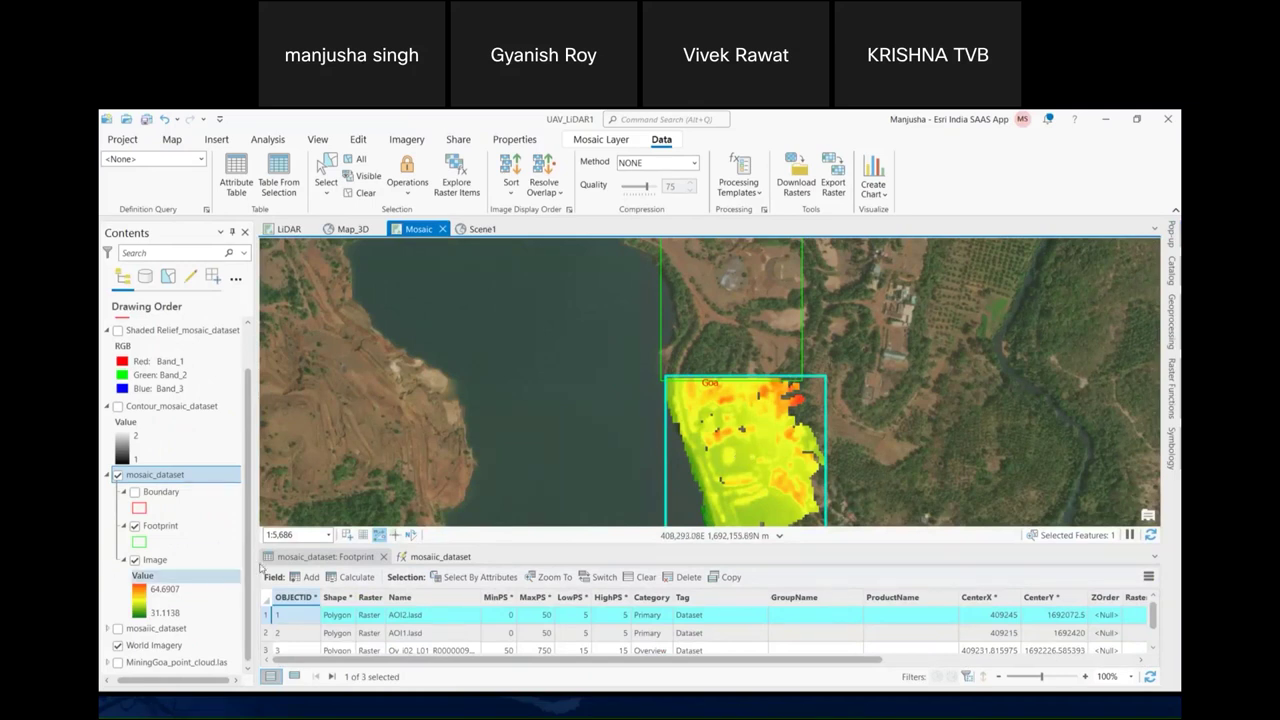
left_click(511, 188)
left_click(290, 254)
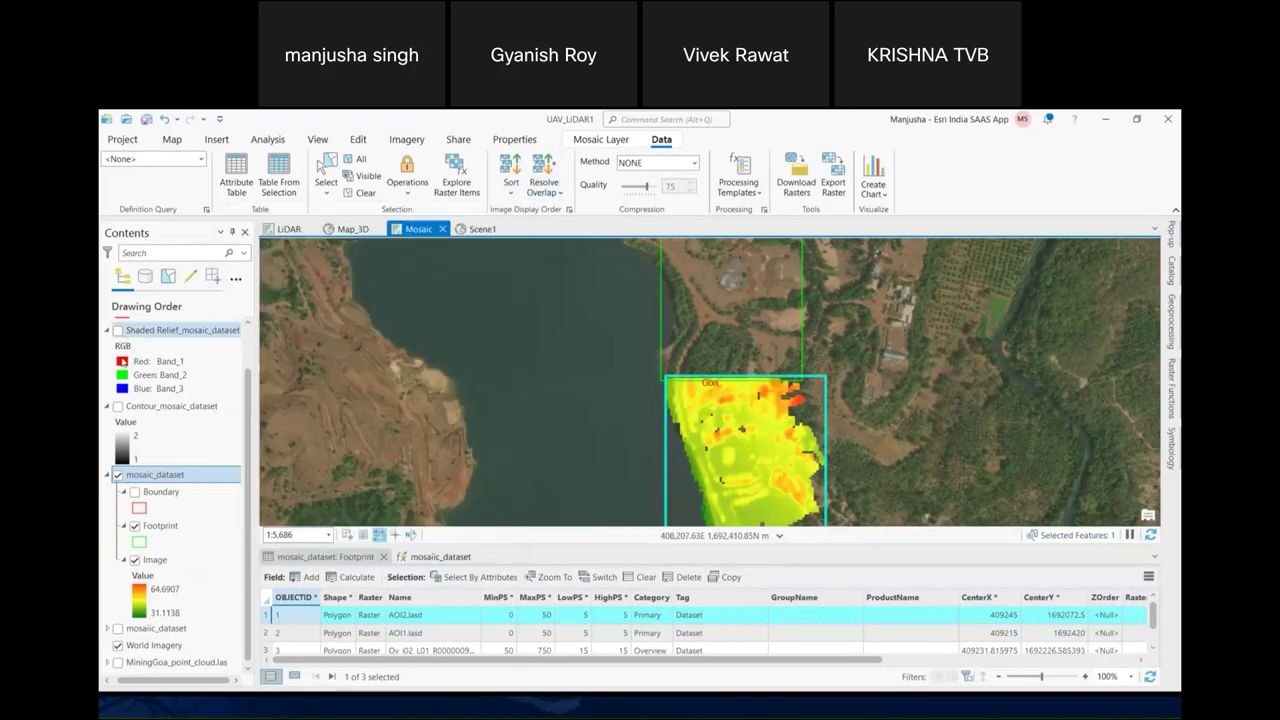
Look up the Contour raster function, and turn on the Contour_mosaic_dataset and Shaded Relief_mosaic_dataset layers over the mosaic
left_click(1173, 390)
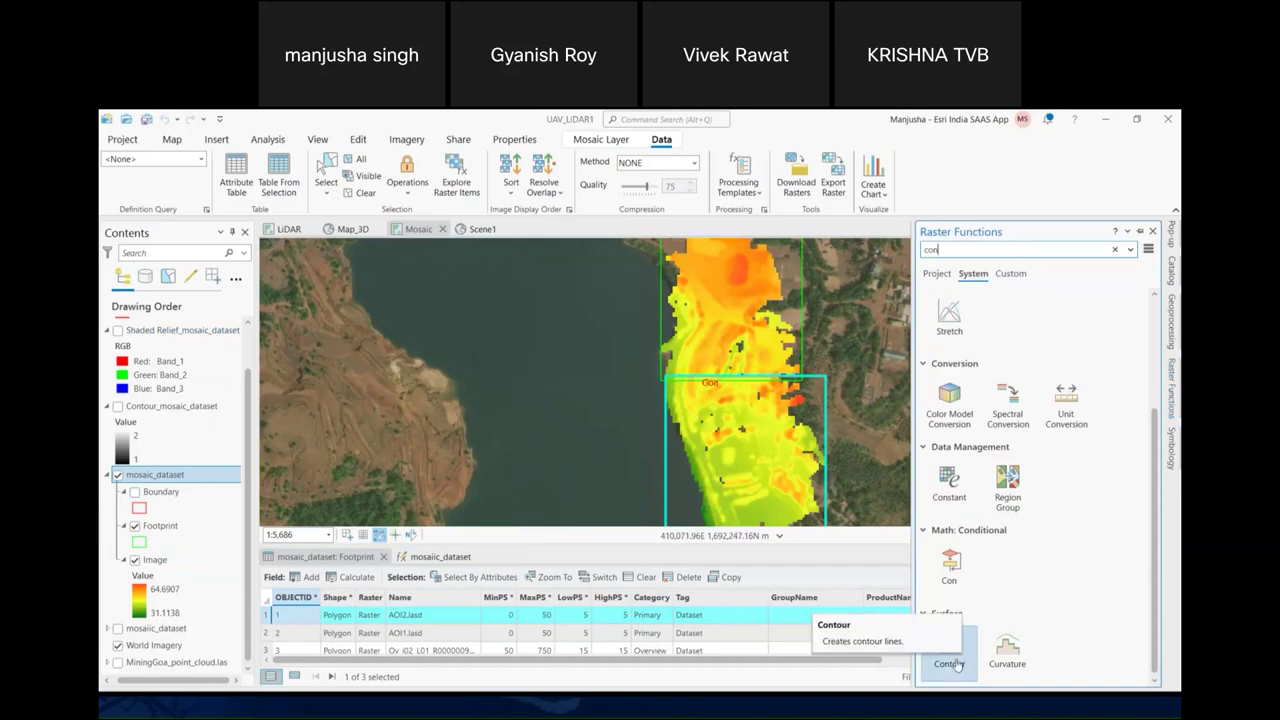
left_click(118, 407)
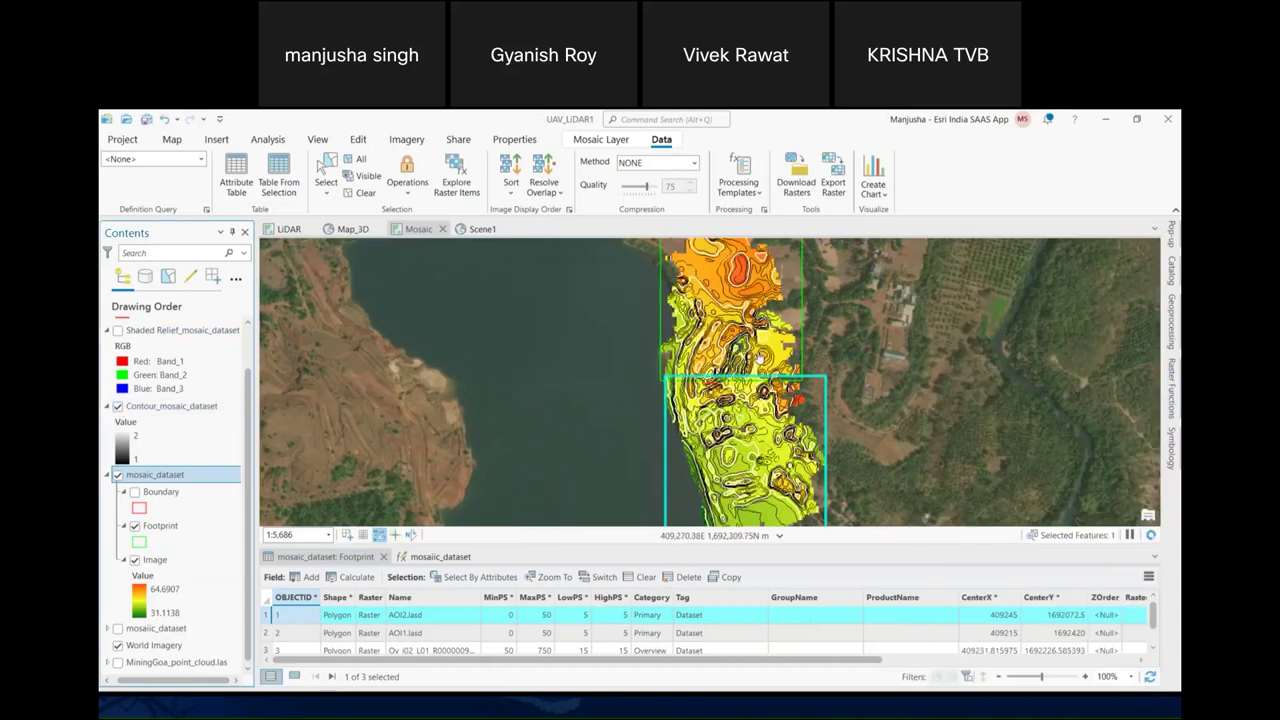
scroll(759, 357, "up", 2)
scroll(759, 357, "up", 2)
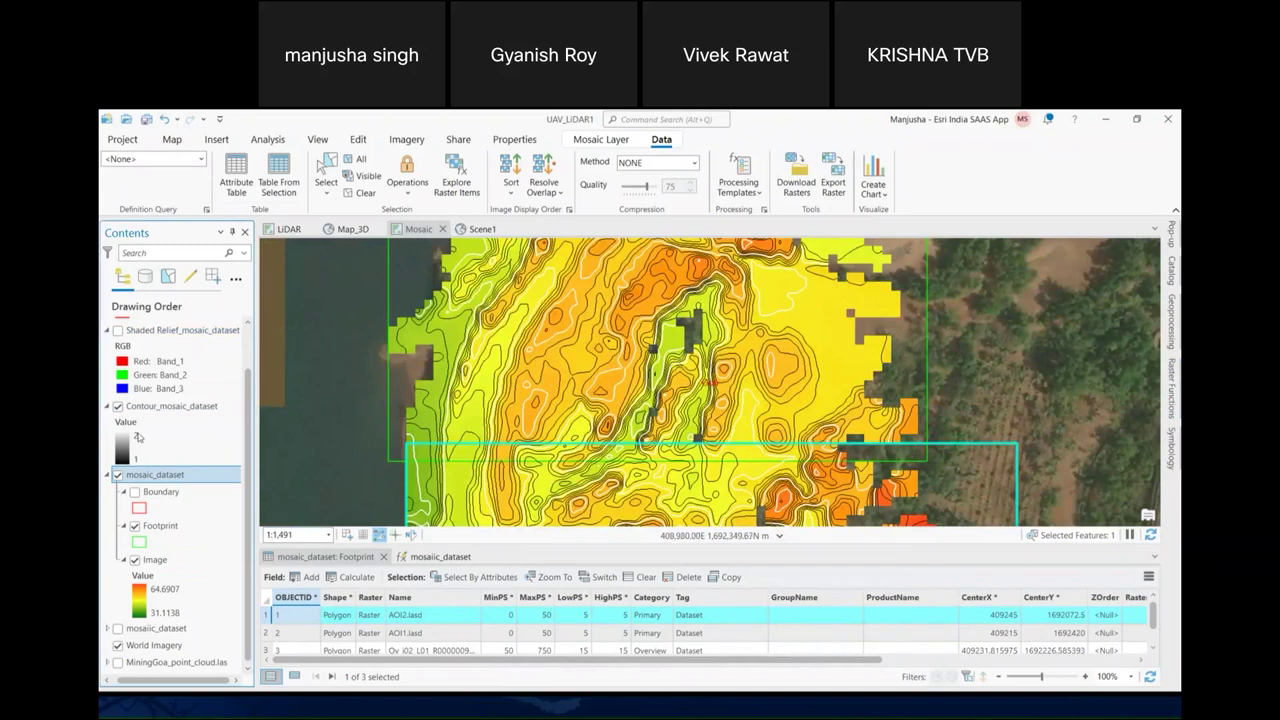
scroll(136, 418, "up", 1)
left_click(118, 364)
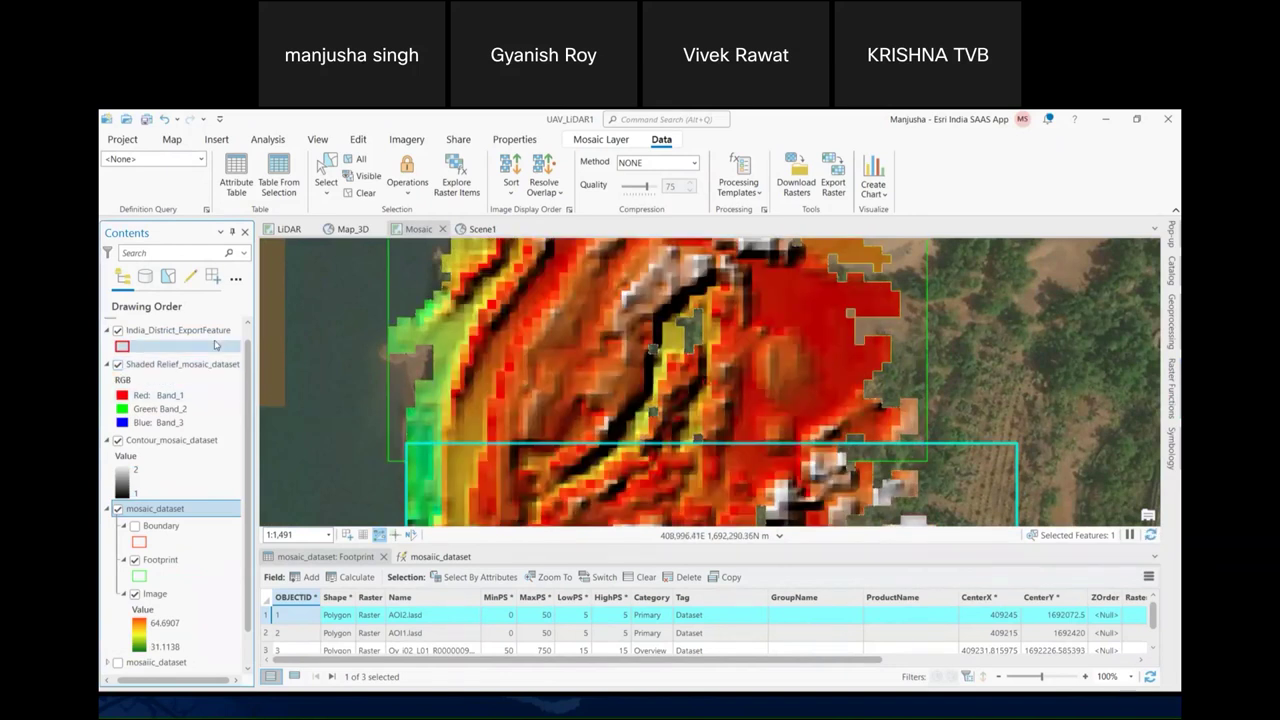
Open the raster function chain of the mosaic dataset and enlarge its view to examine the Mosaic and Hillshade functions
left_click(1171, 385)
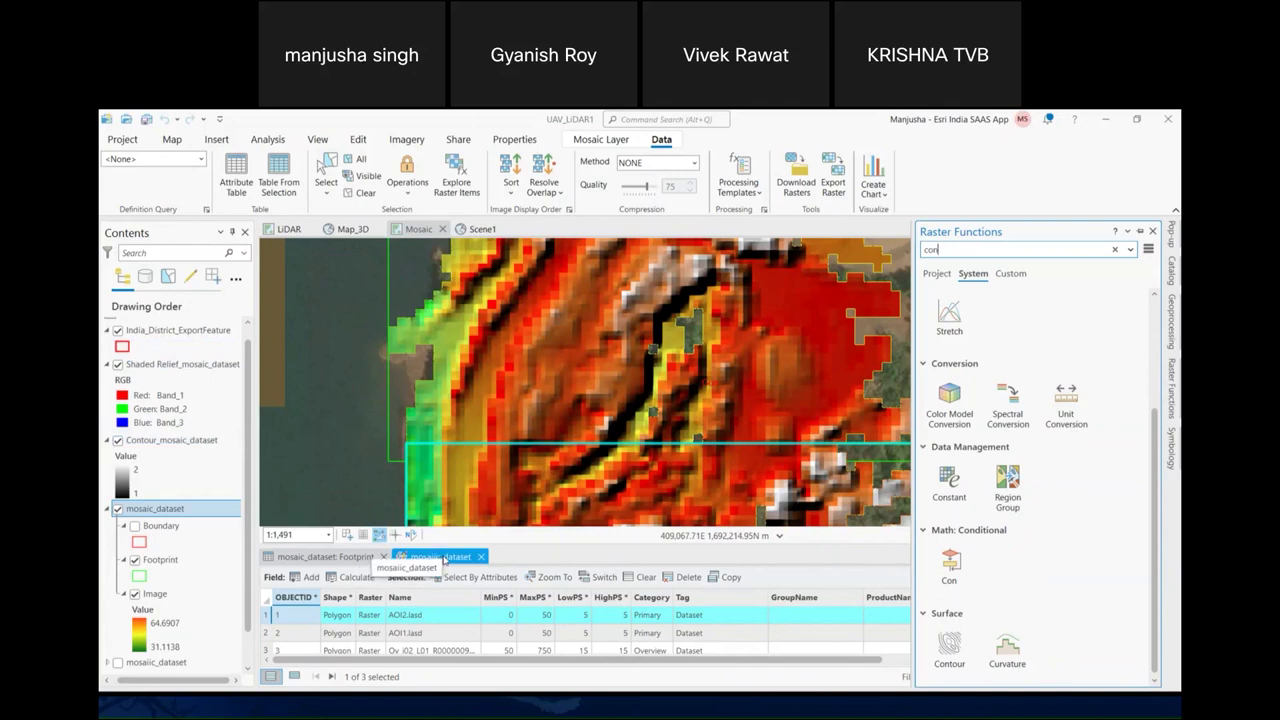
left_click(444, 560)
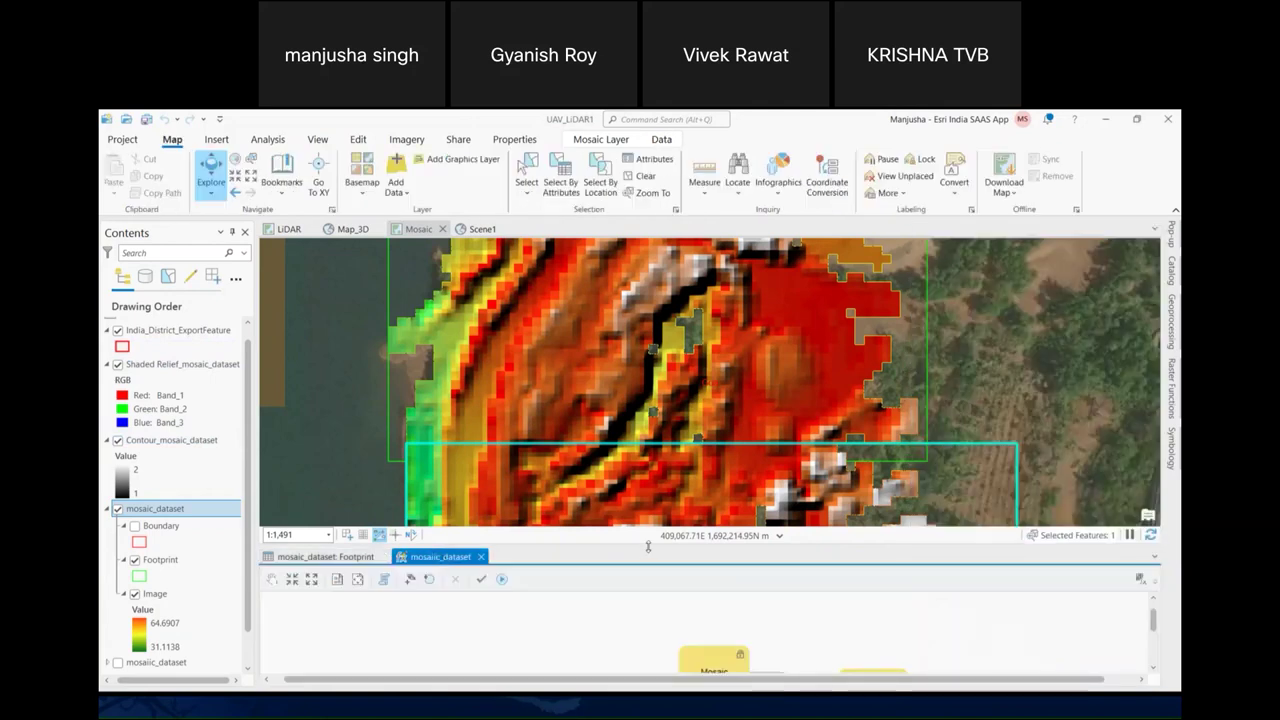
left_click_drag(627, 432, 627, 433)
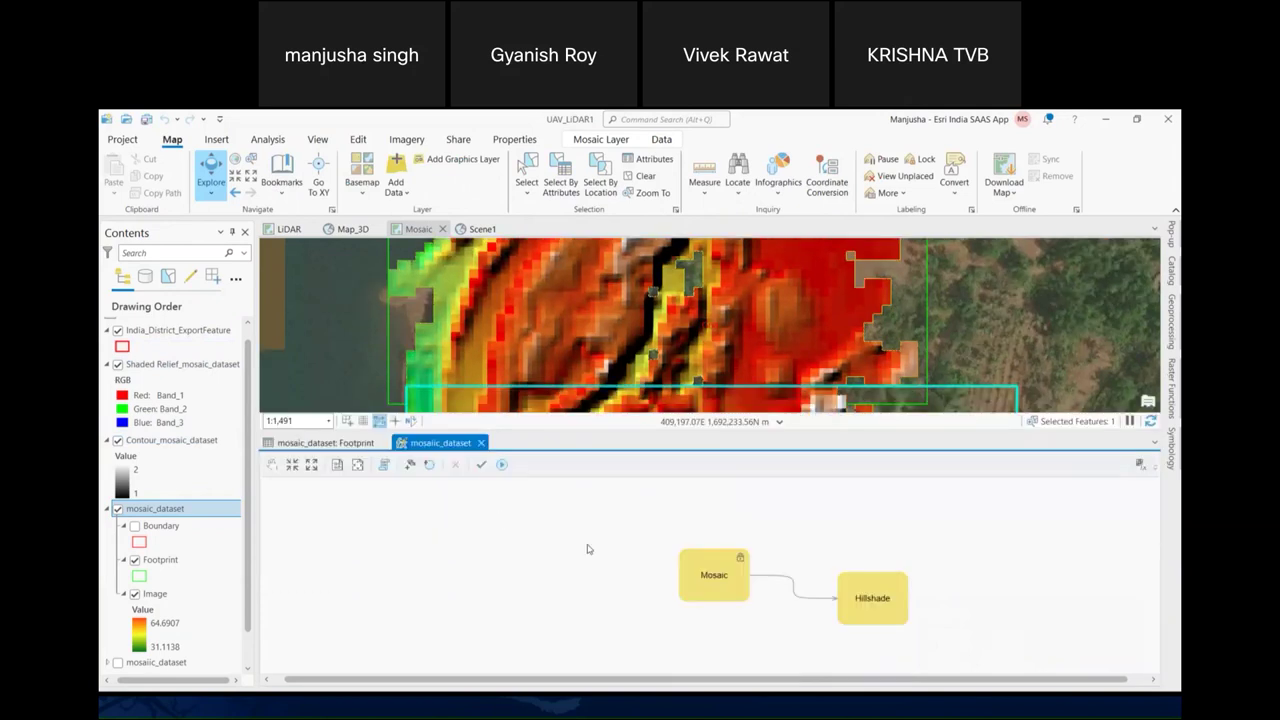
left_click(407, 140)
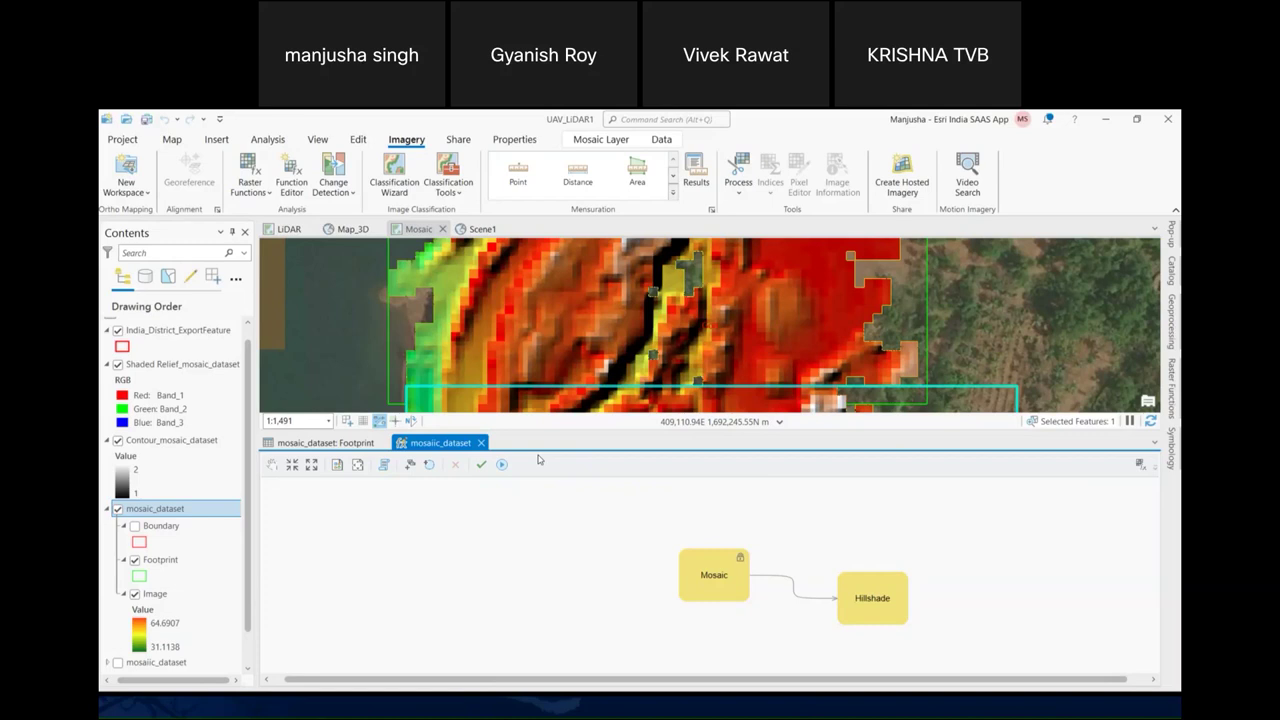
Switch to the ArcGIS web scene in Google Chrome and view the classified point cloud of the built-up area
key("alt+Tab")
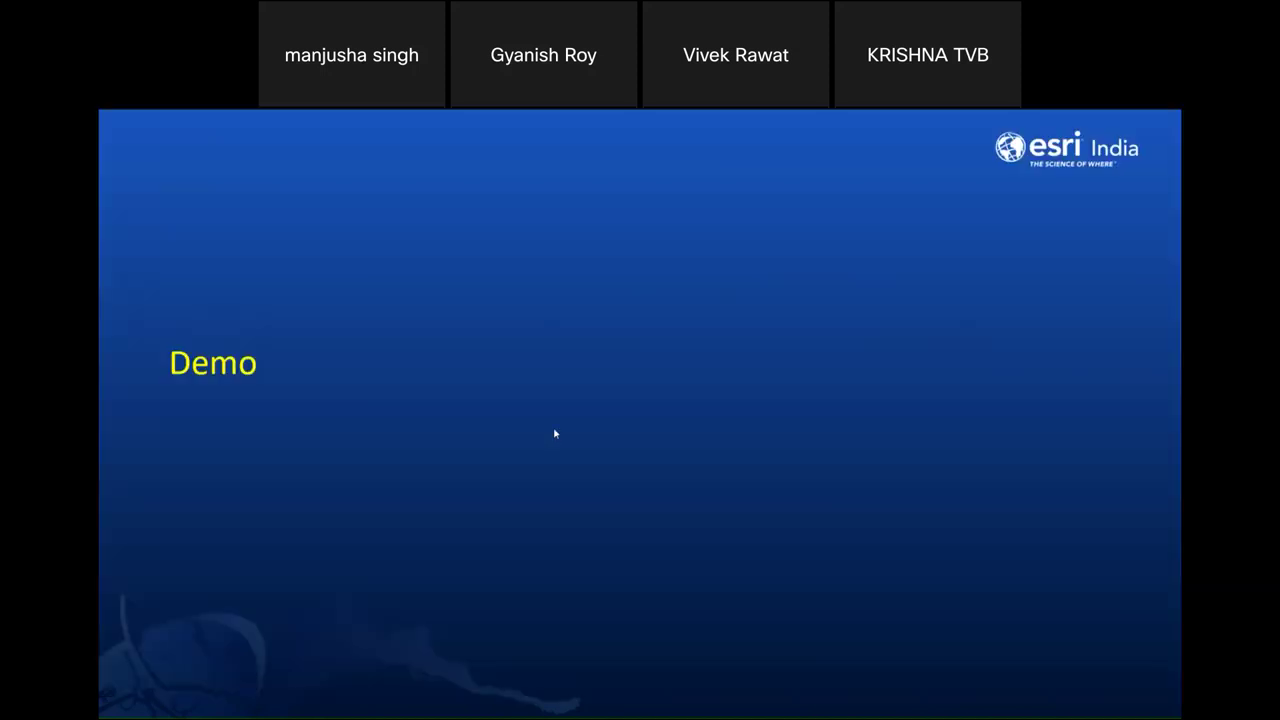
key("alt+Tab")
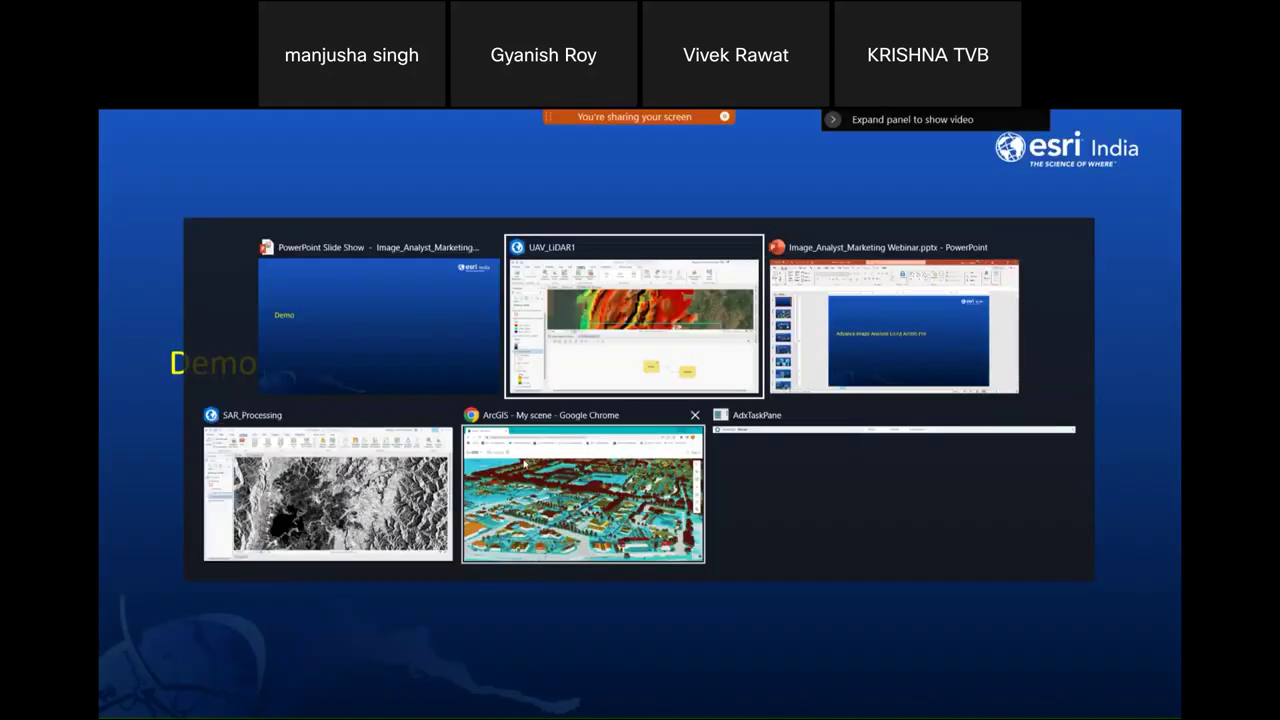
left_click(524, 463)
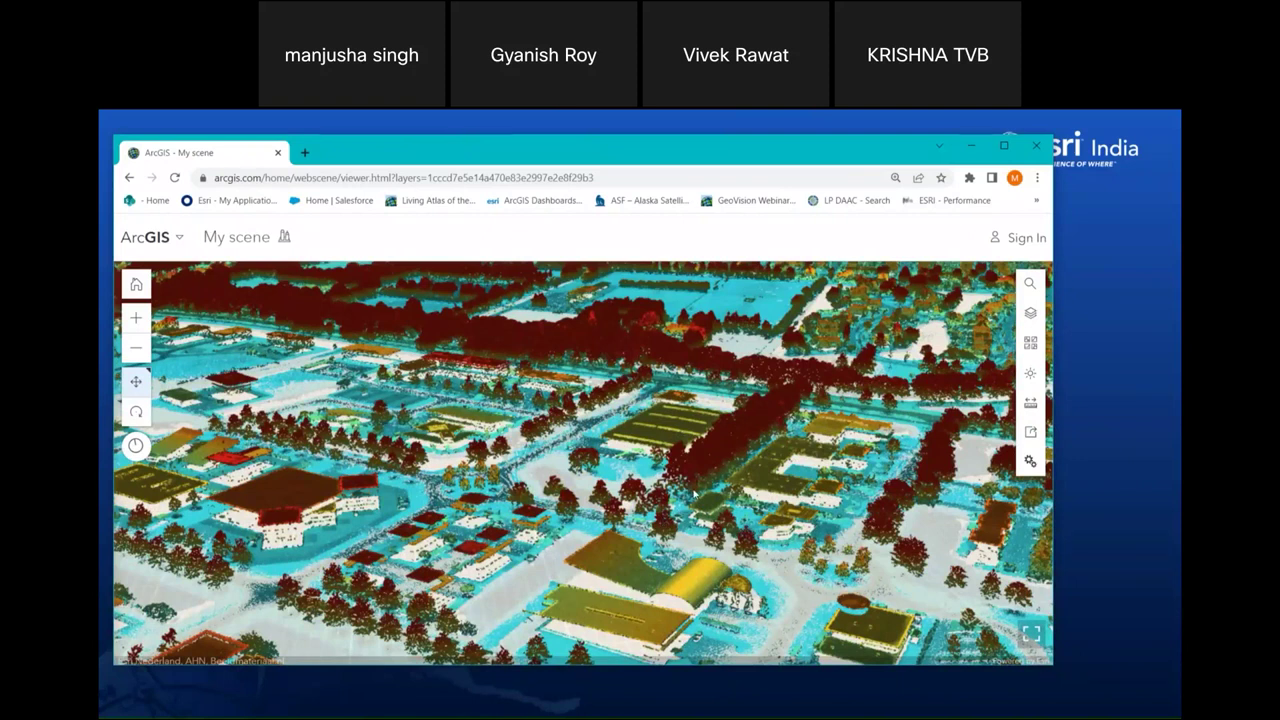
Switch to the SAR_Processing project in ArcGIS Pro and examine the radar processing model from orbit correction to SAR unit conversion
key("alt+Tab")
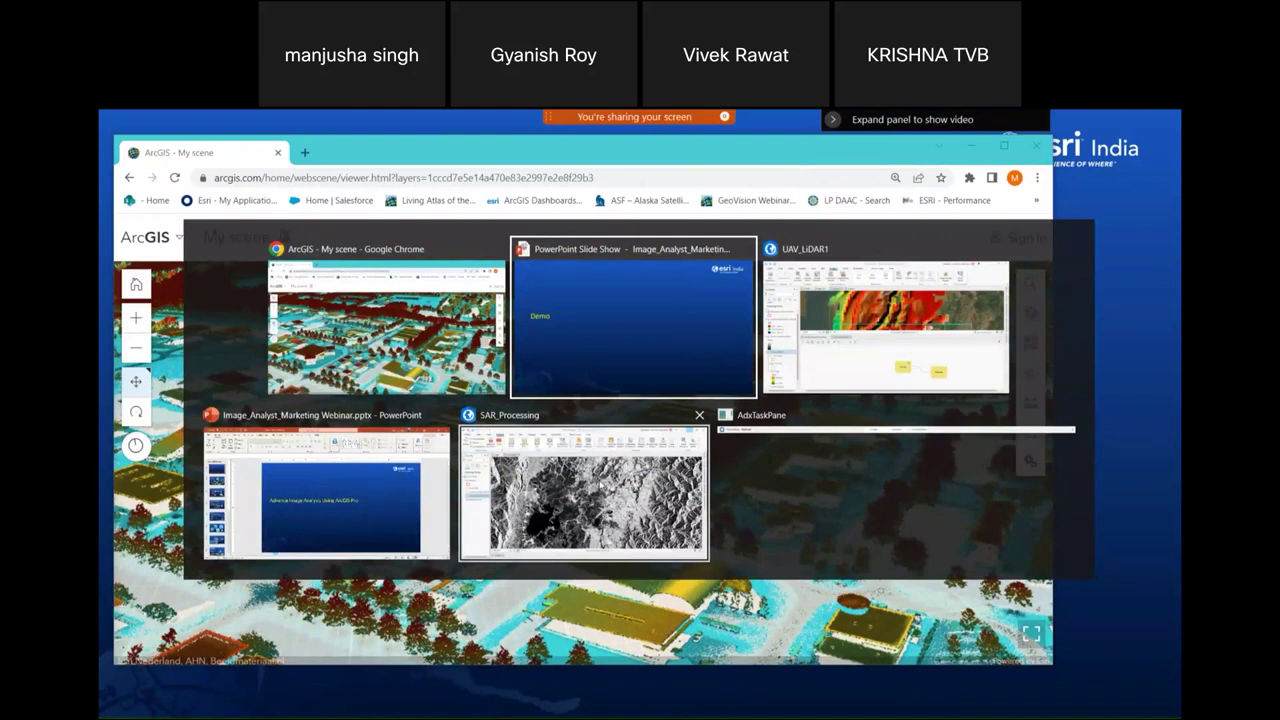
left_click(690, 450)
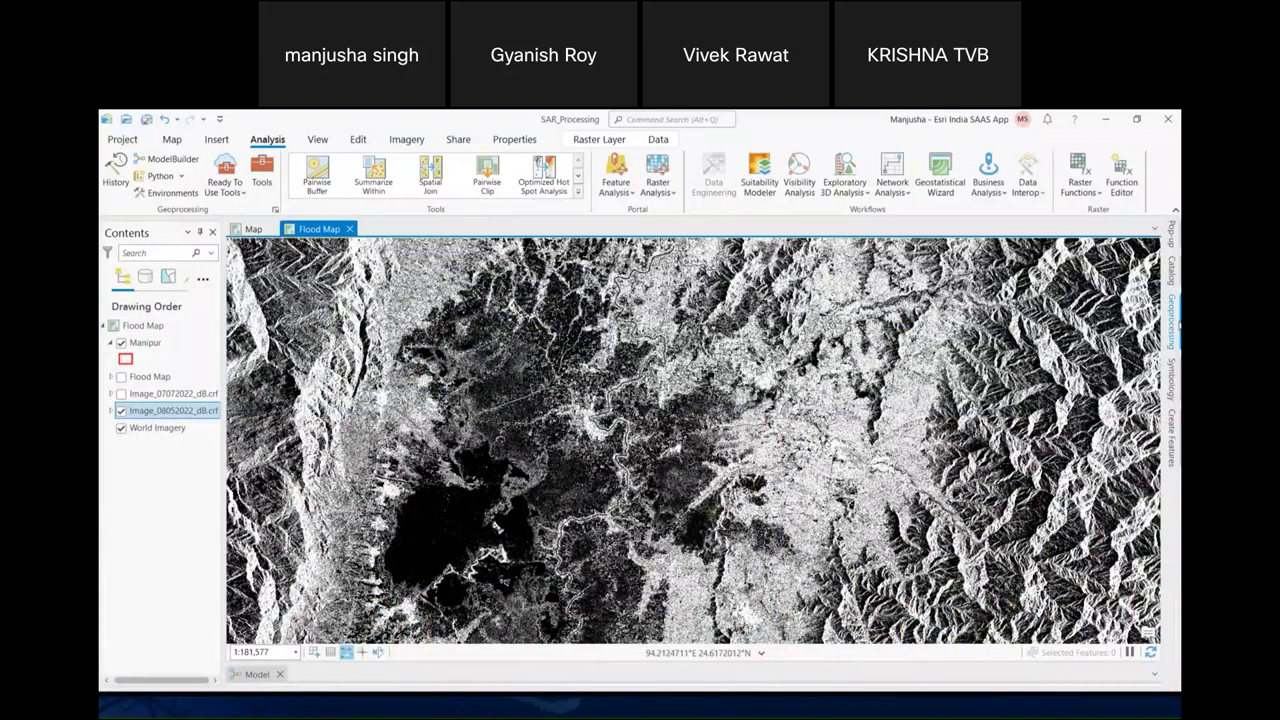
left_click(1172, 322)
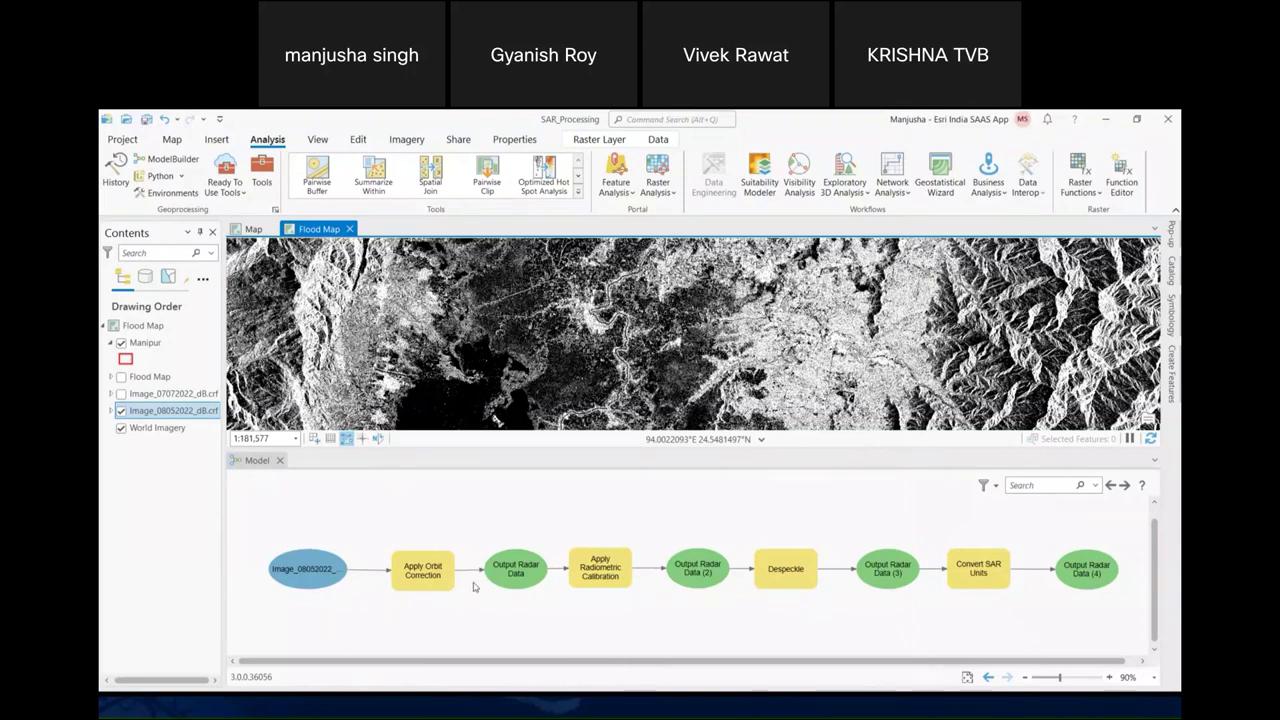
left_click_drag(504, 466, 470, 667)
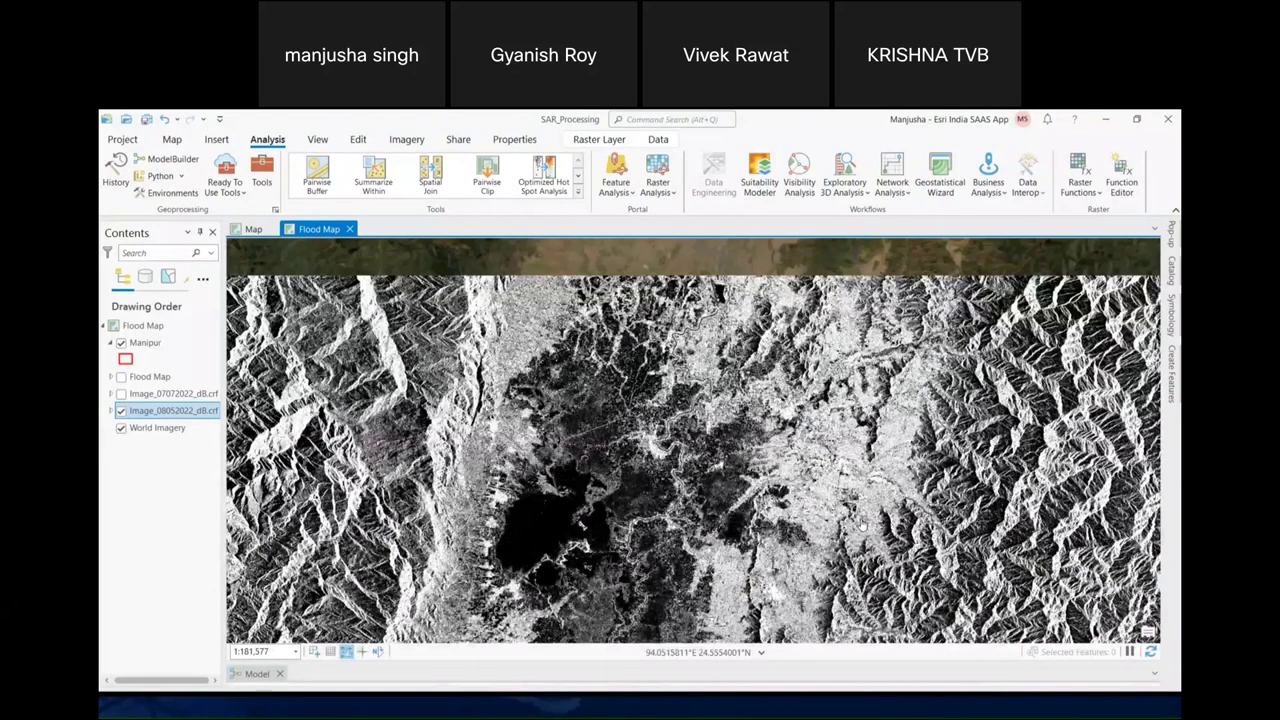
Turn on the Image_07072022_dB.crf layer in the Flood Map view and inspect the lake area in Manipur
scroll(862, 524, "down", 5)
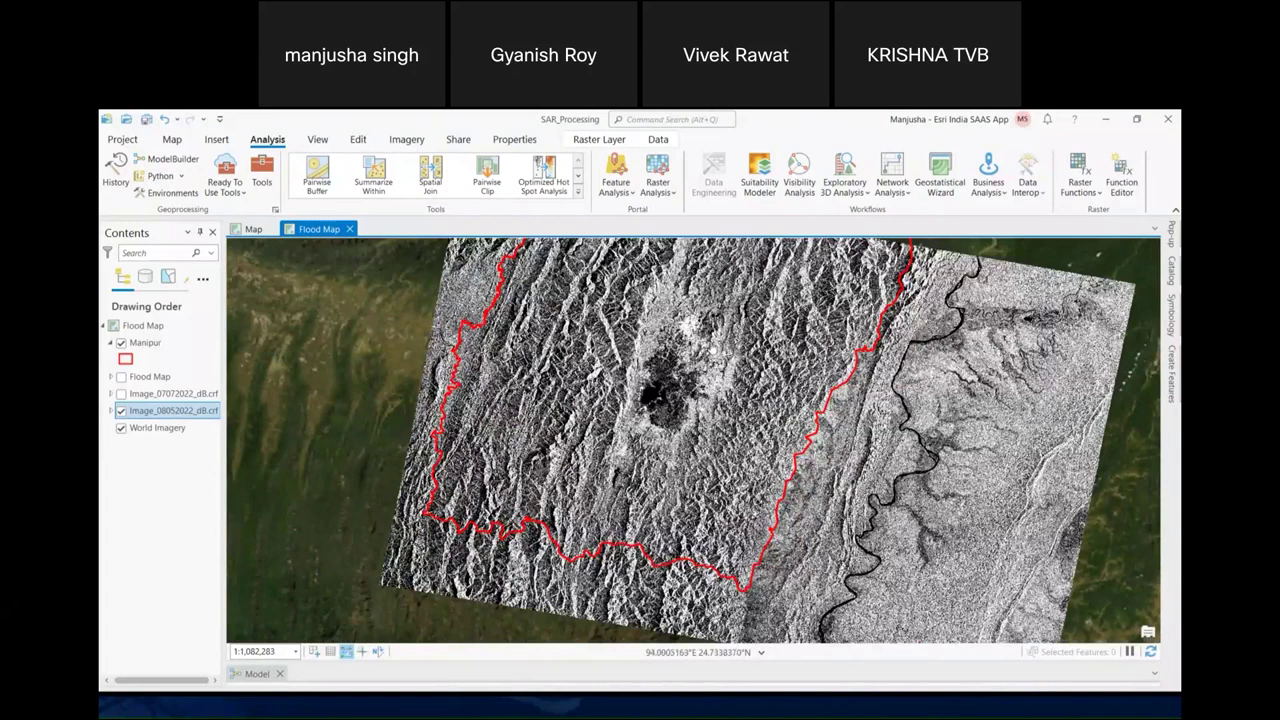
scroll(715, 343, "up", 2)
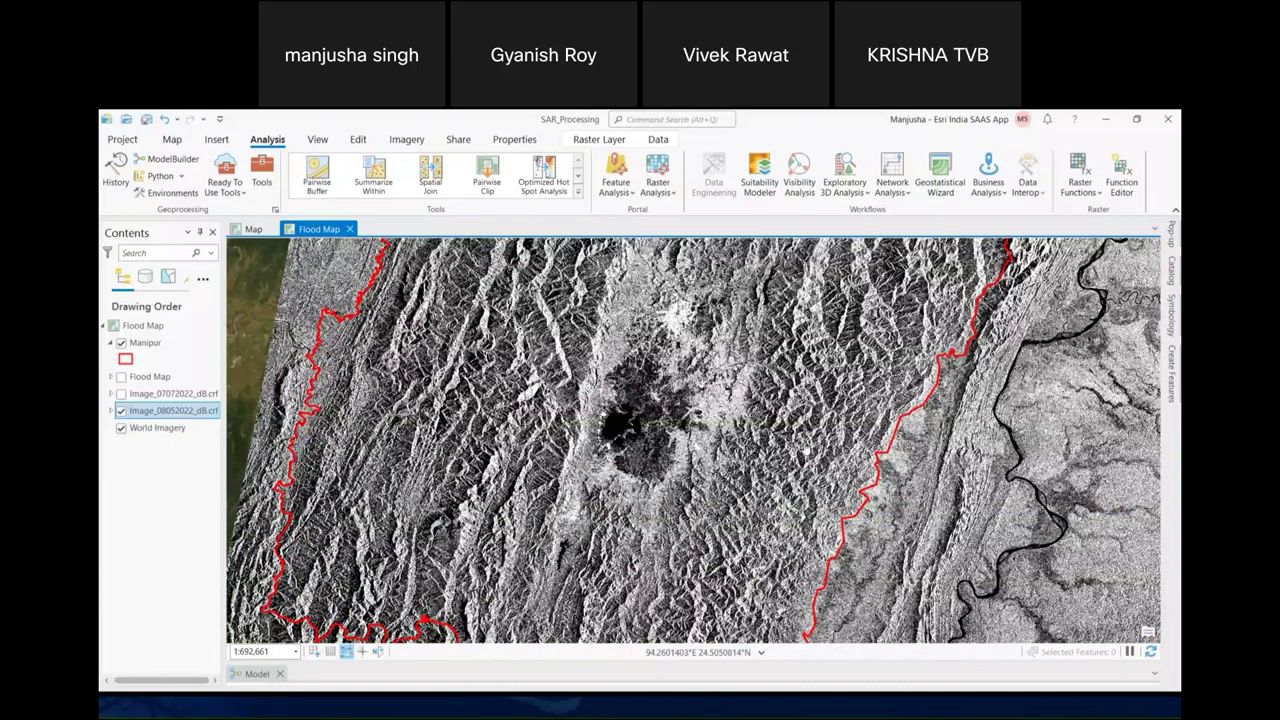
left_click(121, 393)
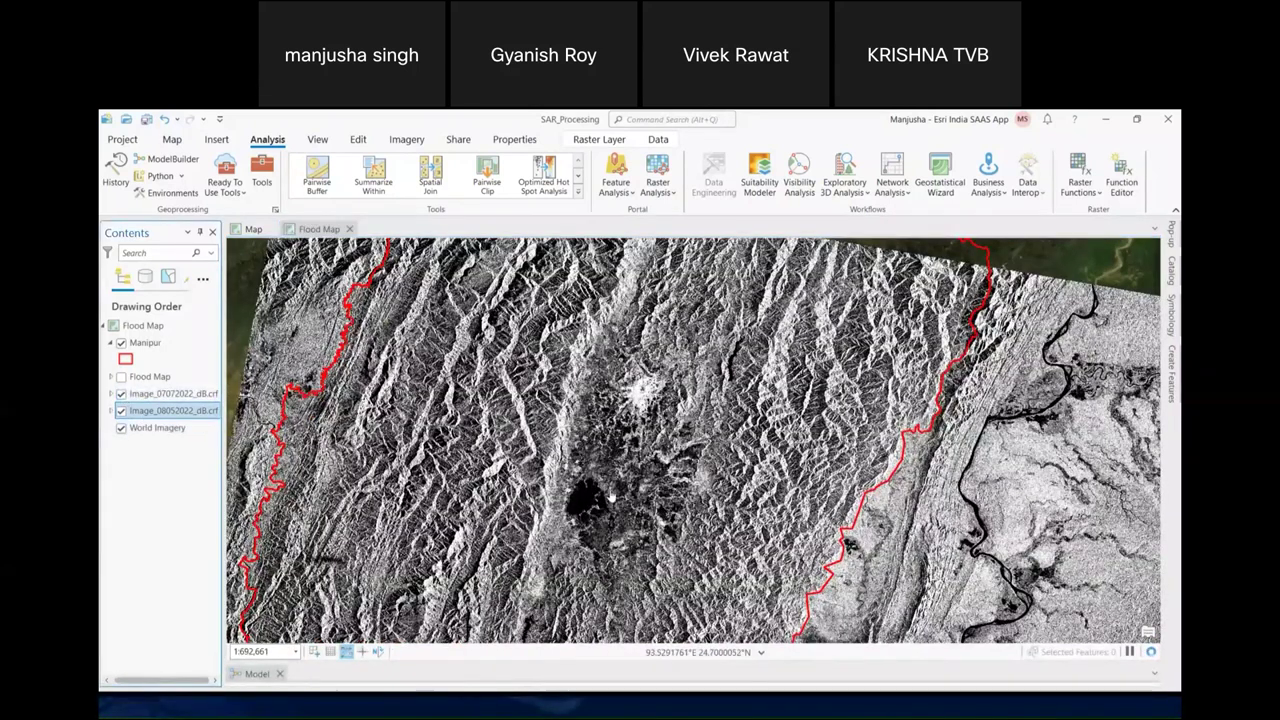
scroll(619, 541, "up", 2)
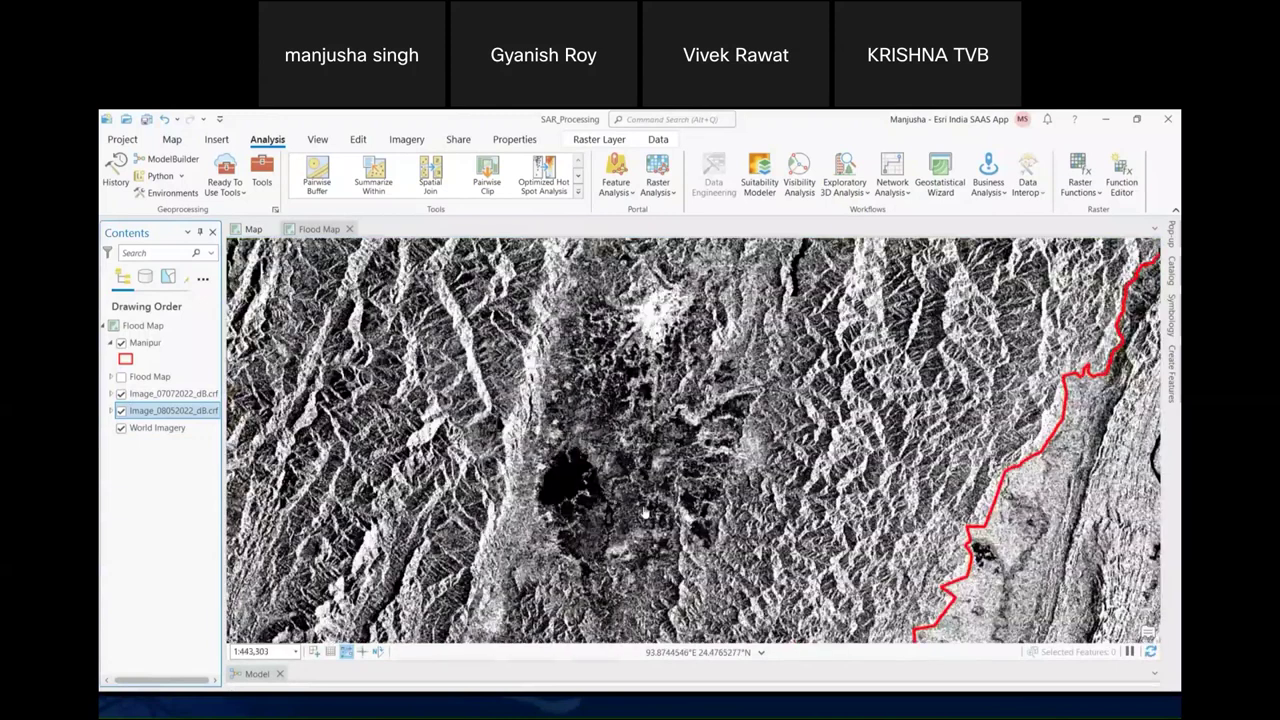
scroll(645, 513, "up", 2)
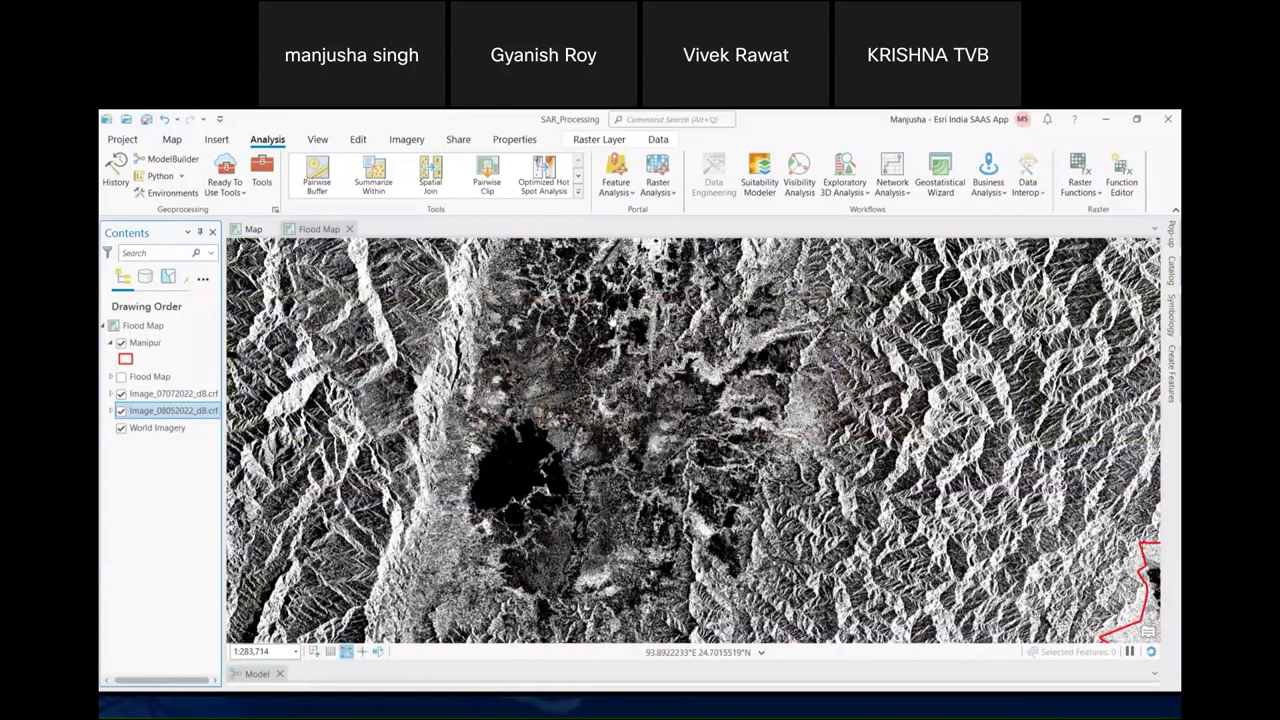
scroll(740, 512, "up", 2)
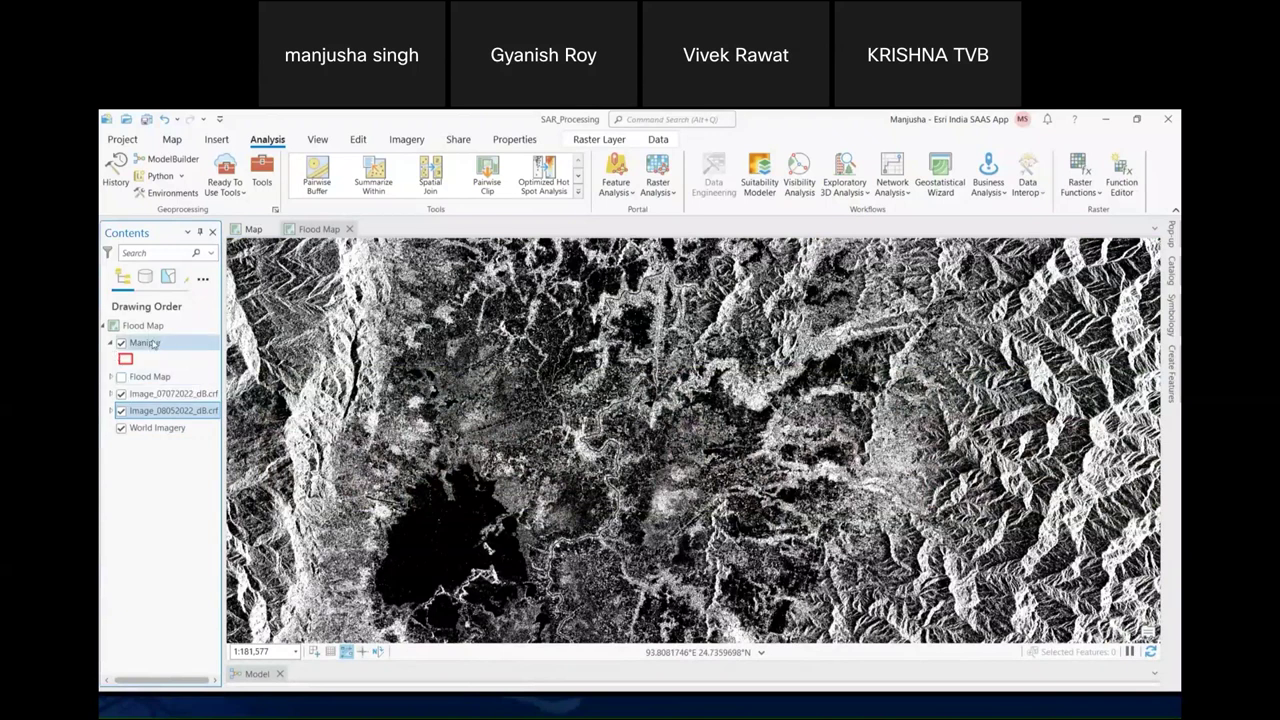
Turn on the Flood Map layer and inspect the red flooded areas around the lake and river
left_click(121, 377)
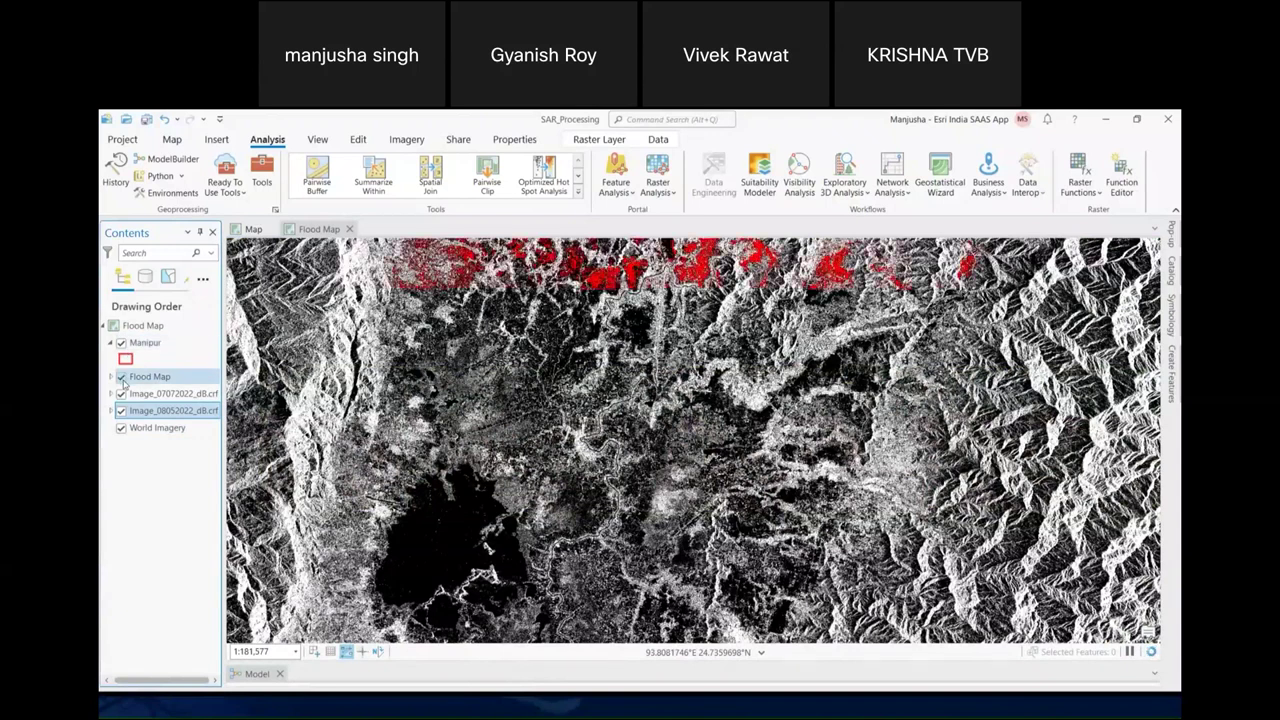
scroll(688, 340, "up", 2)
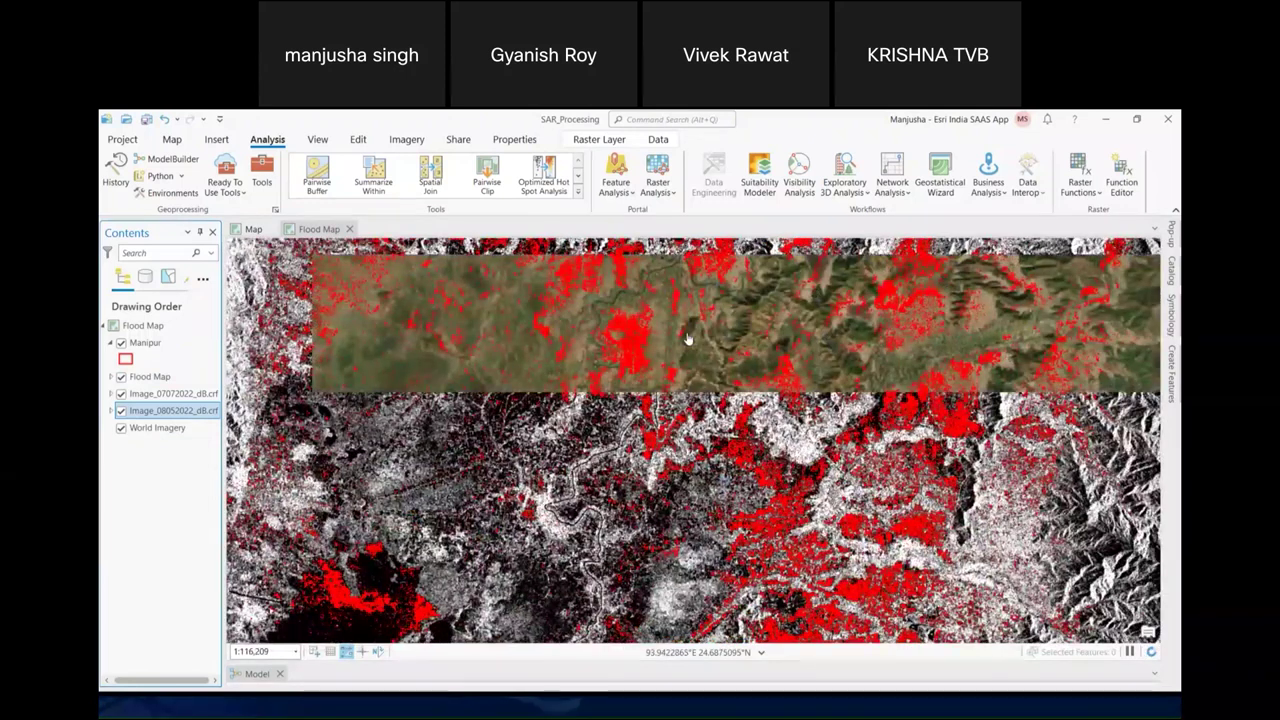
scroll(688, 340, "down", 2)
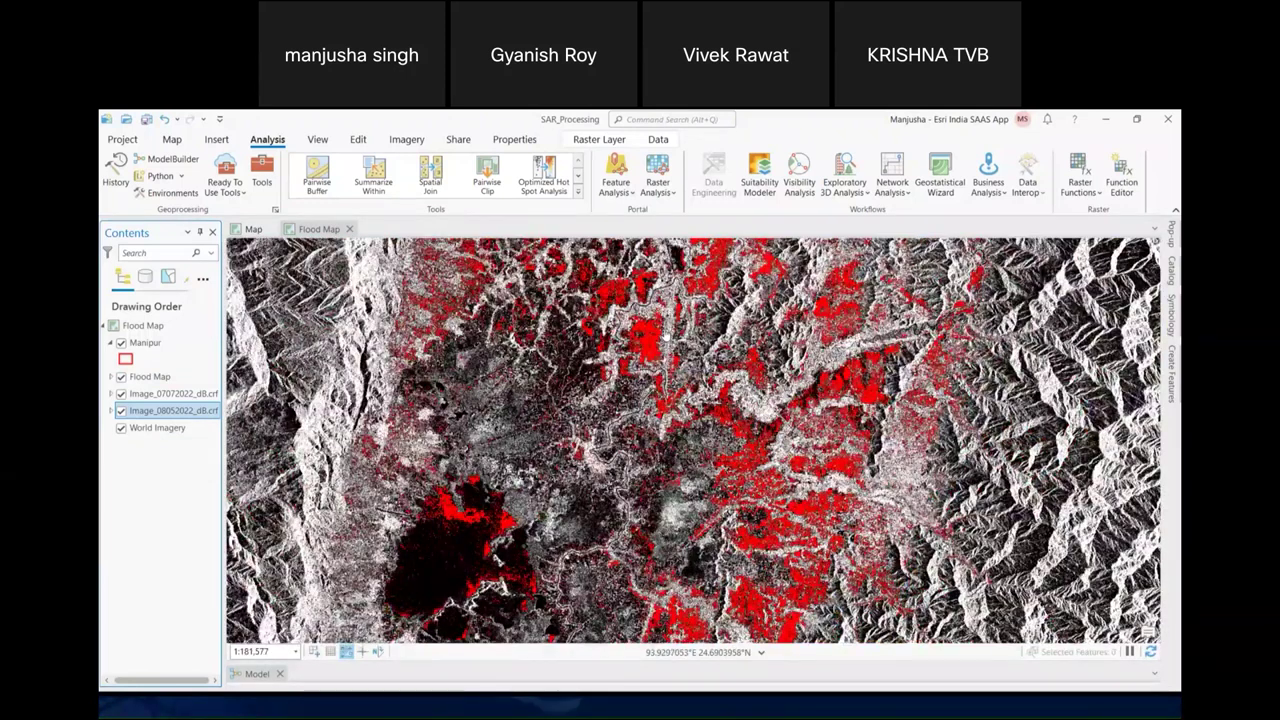
scroll(666, 342, "up", 4)
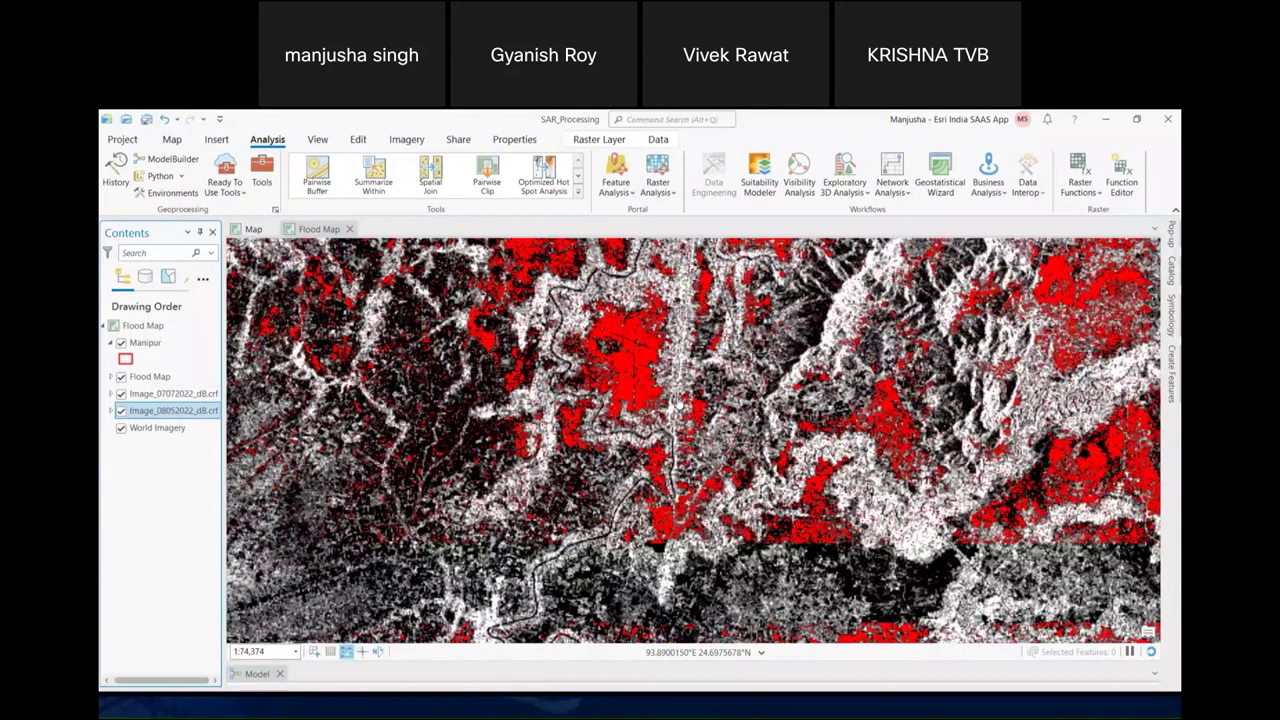
Compare the 07072022 and 08052022 radar images by hiding the Flood Map and 07072022 layers, and show both layers again
left_click(121, 376)
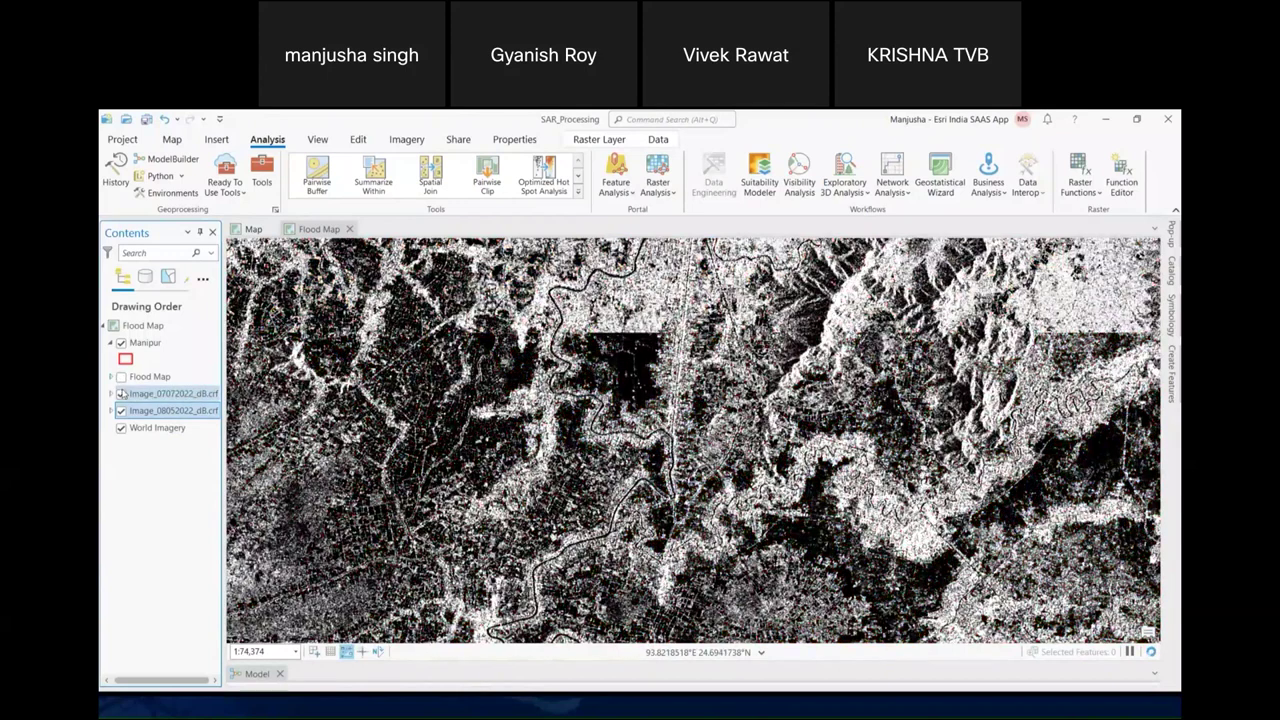
left_click(121, 393)
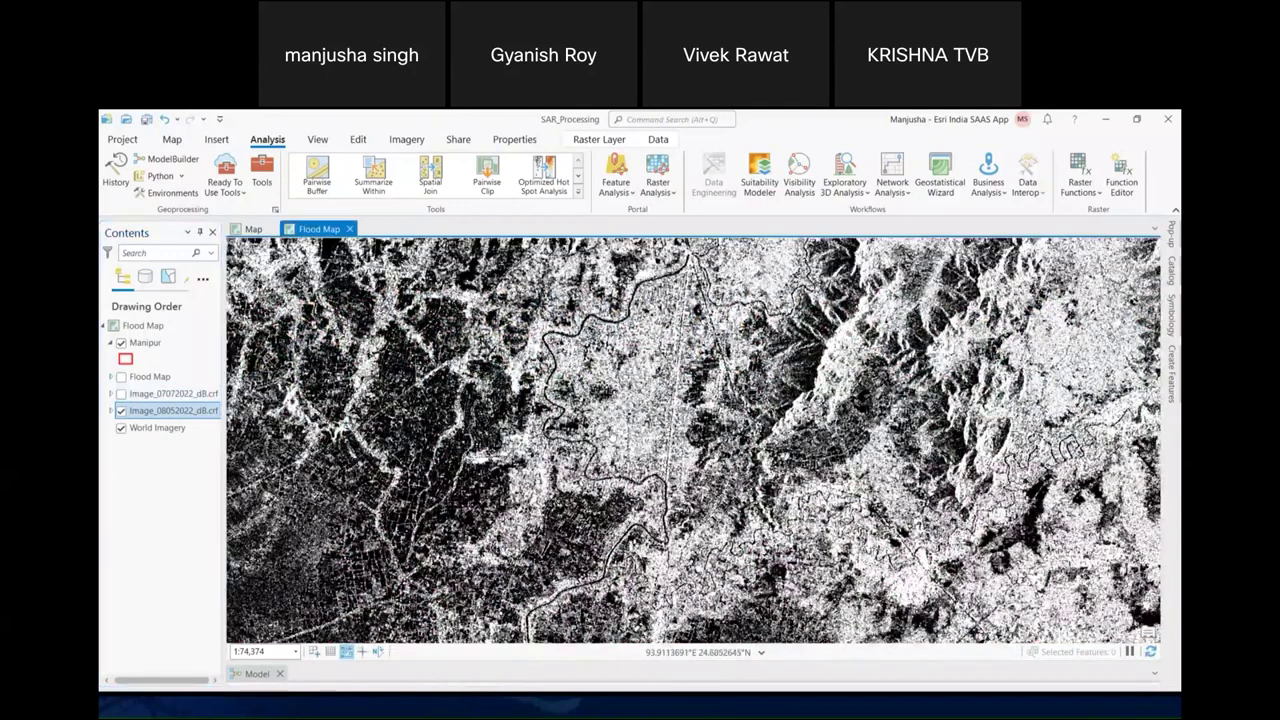
left_click(121, 394)
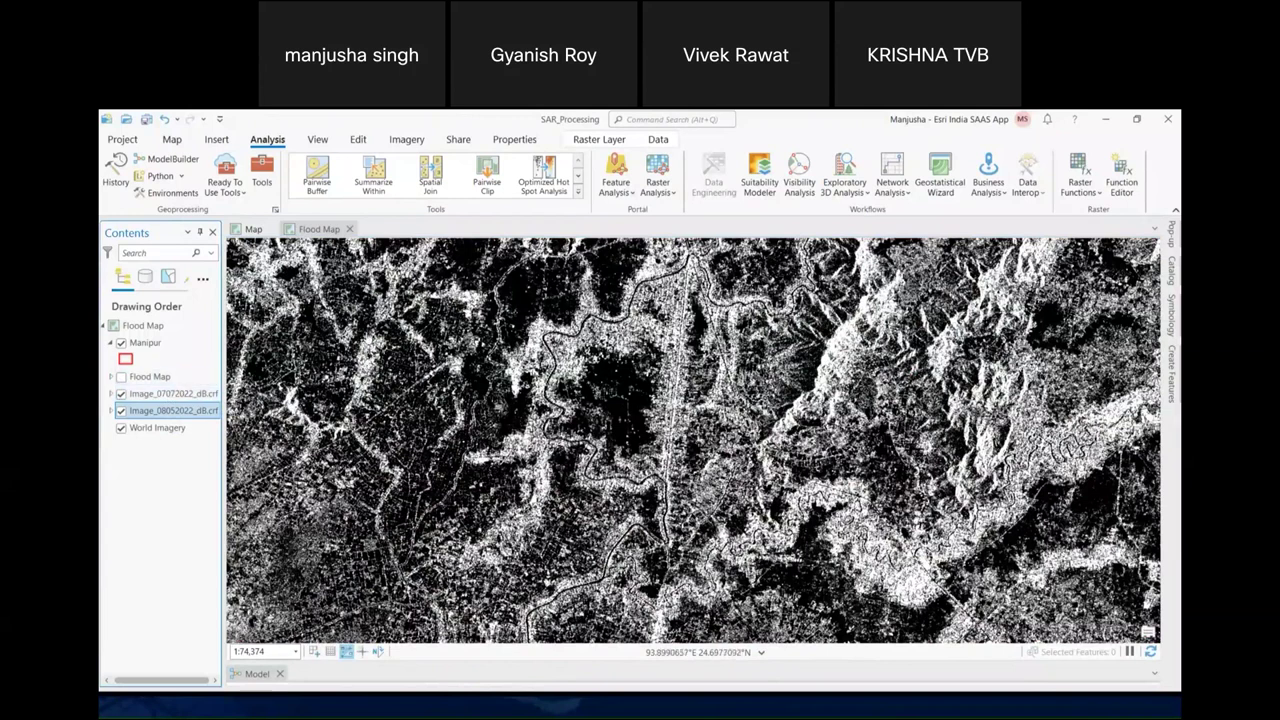
left_click(121, 377)
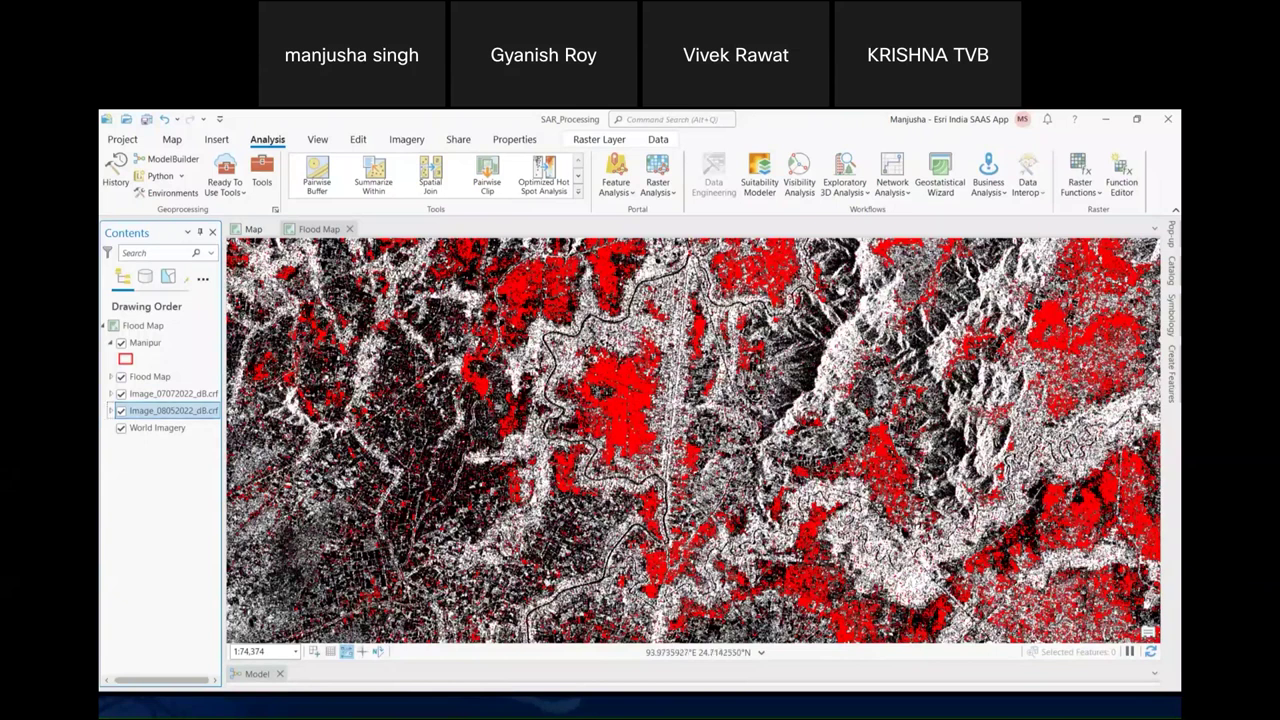
Switch back to the PowerPoint slide show at the Demo slide
key("alt+Tab")
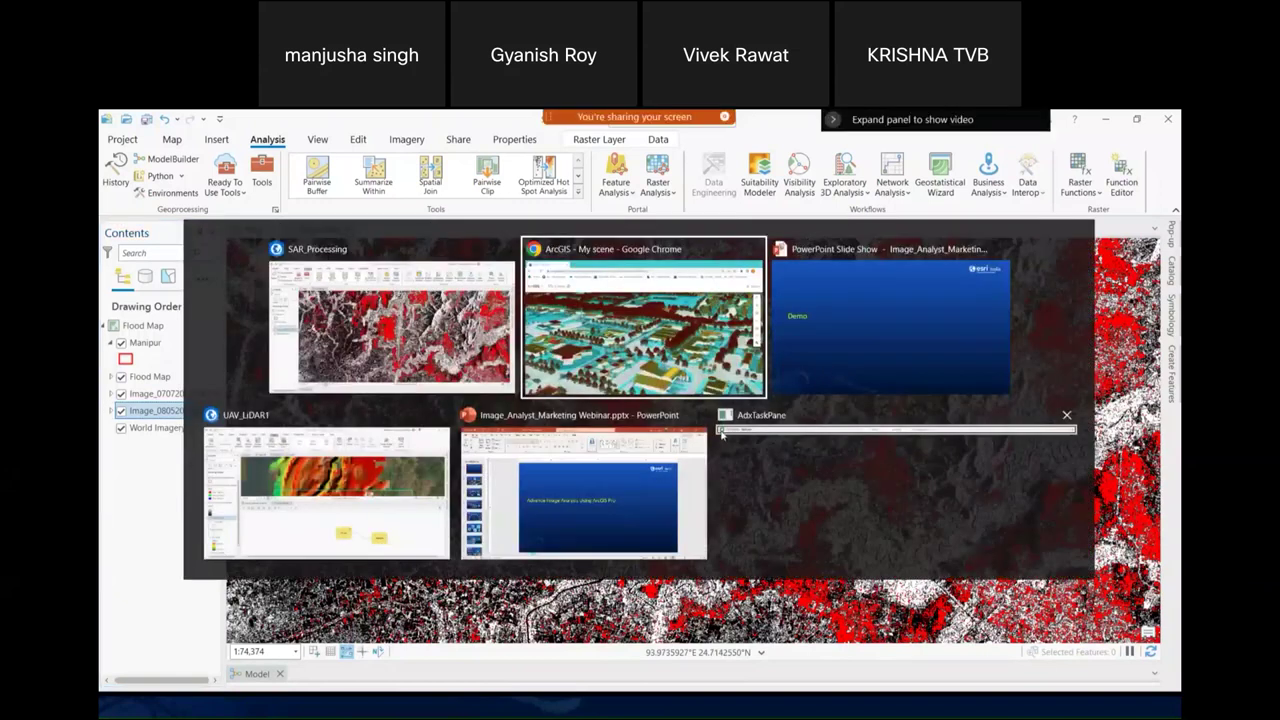
left_click(890, 330)
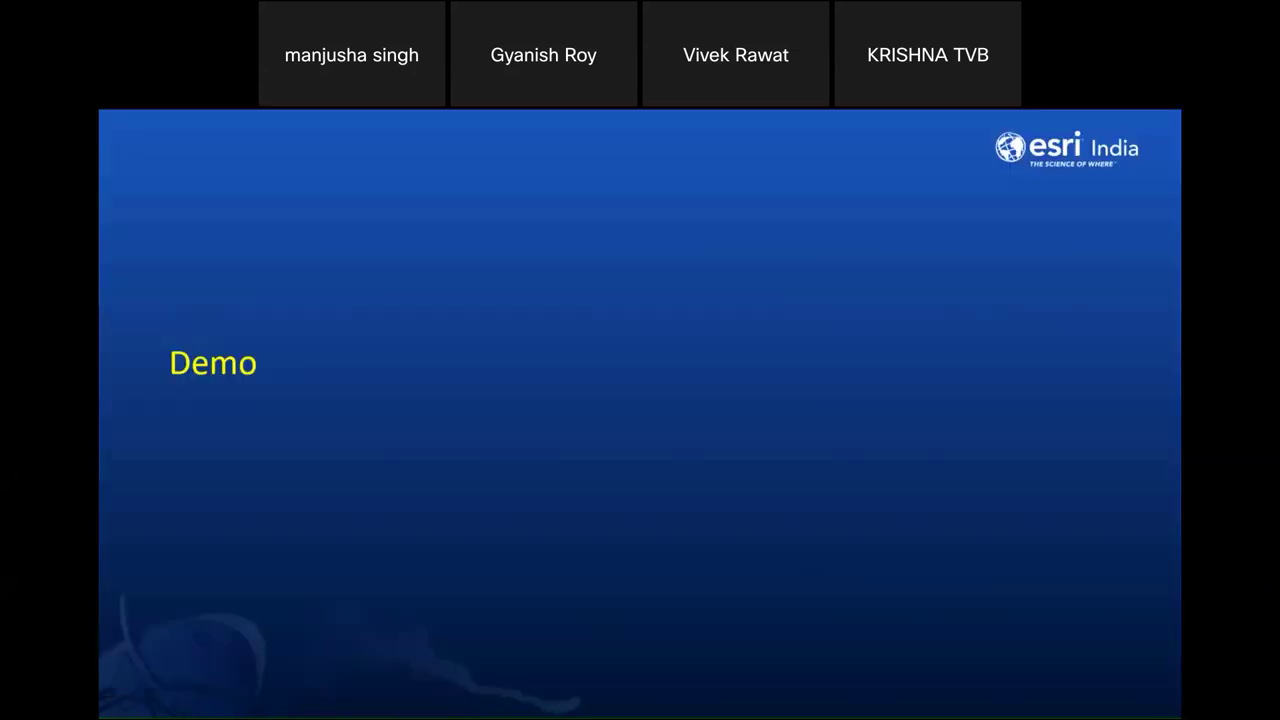